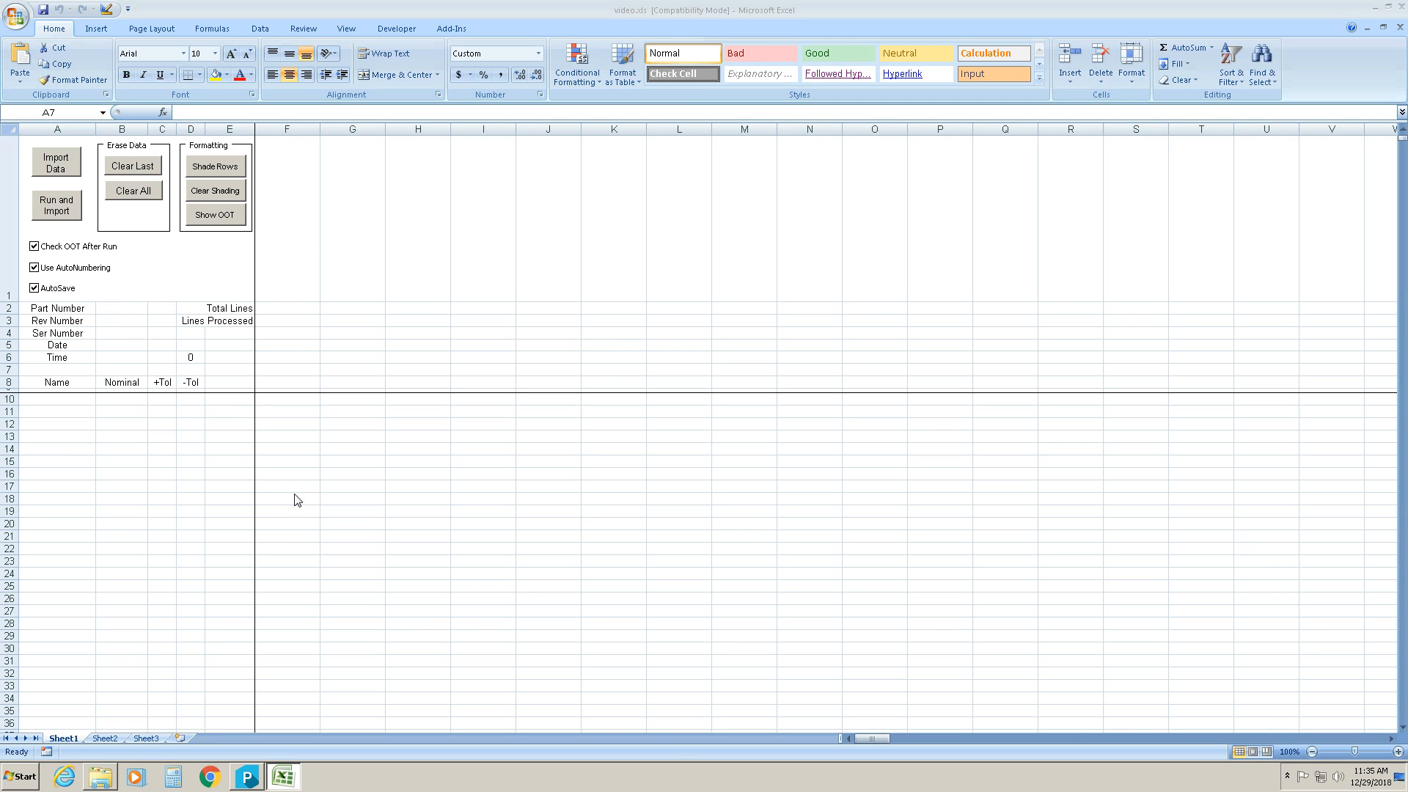
Switch to PC-DMIS, inspect both sides of the plate model, and view the Side 1 measurement report.
click(257, 779)
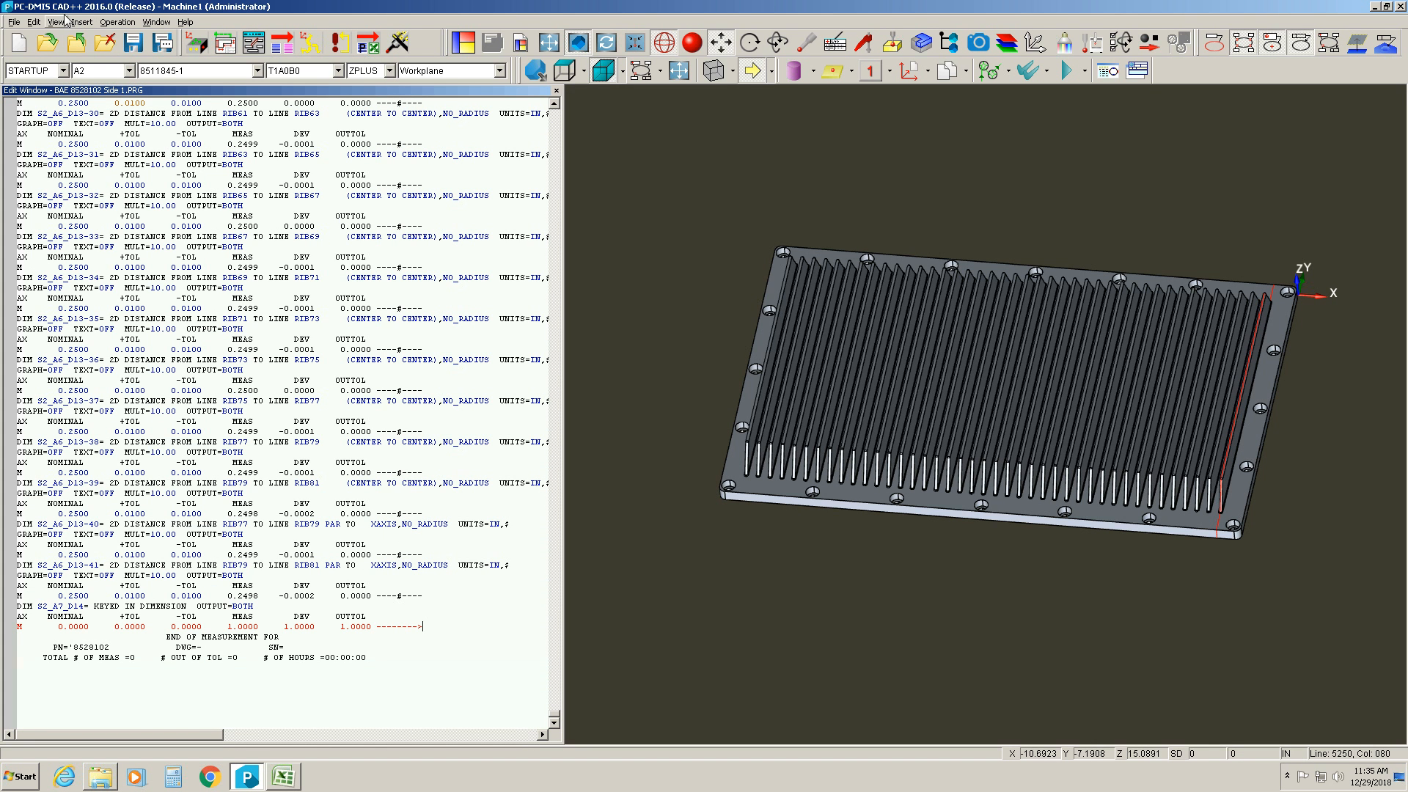
mouse_move(783, 542)
middle_down()
mouse_move(830, 437)
mouse_move(898, 196)
mouse_move(785, 466)
mouse_move(798, 535)
middle_up()
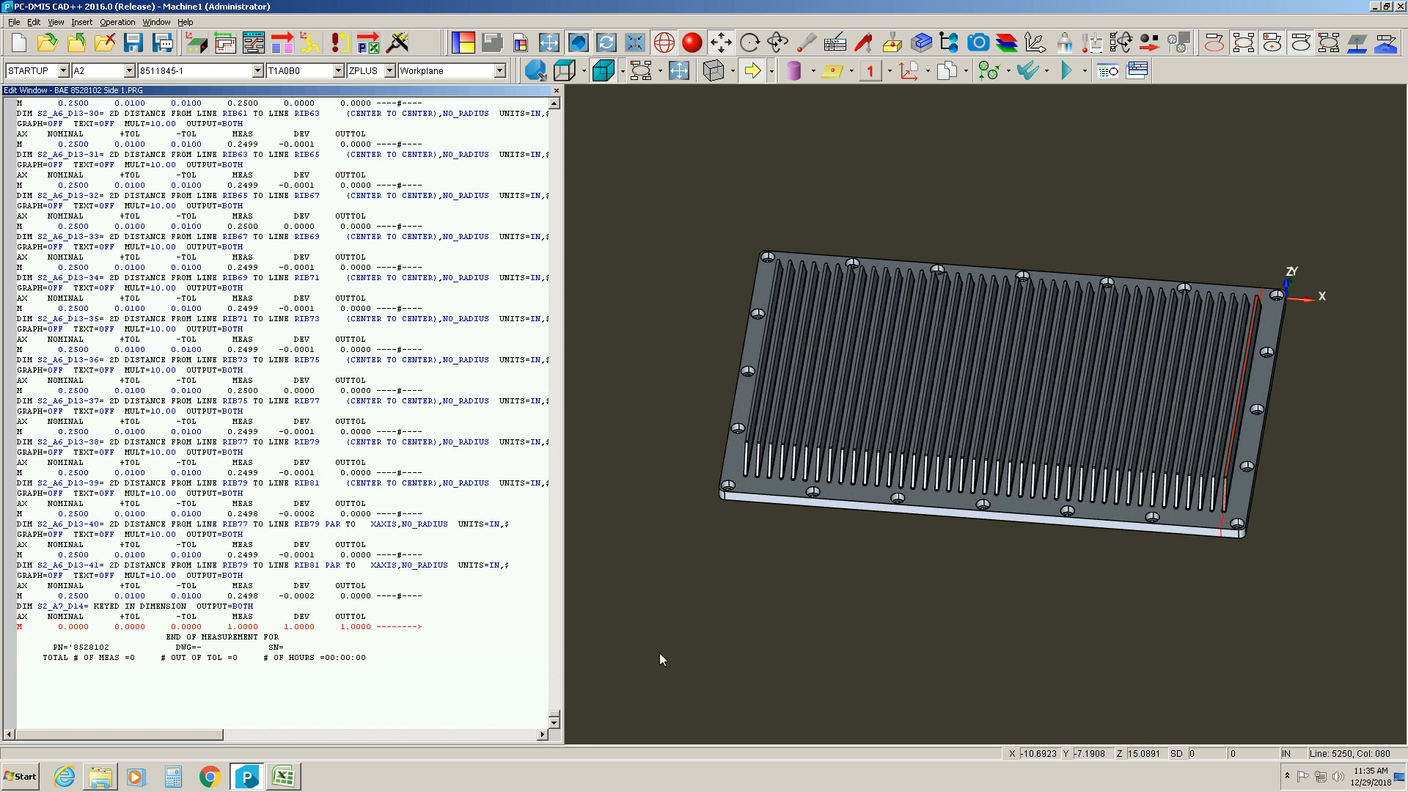
middle_drag(1166, 623, 1139, 617)
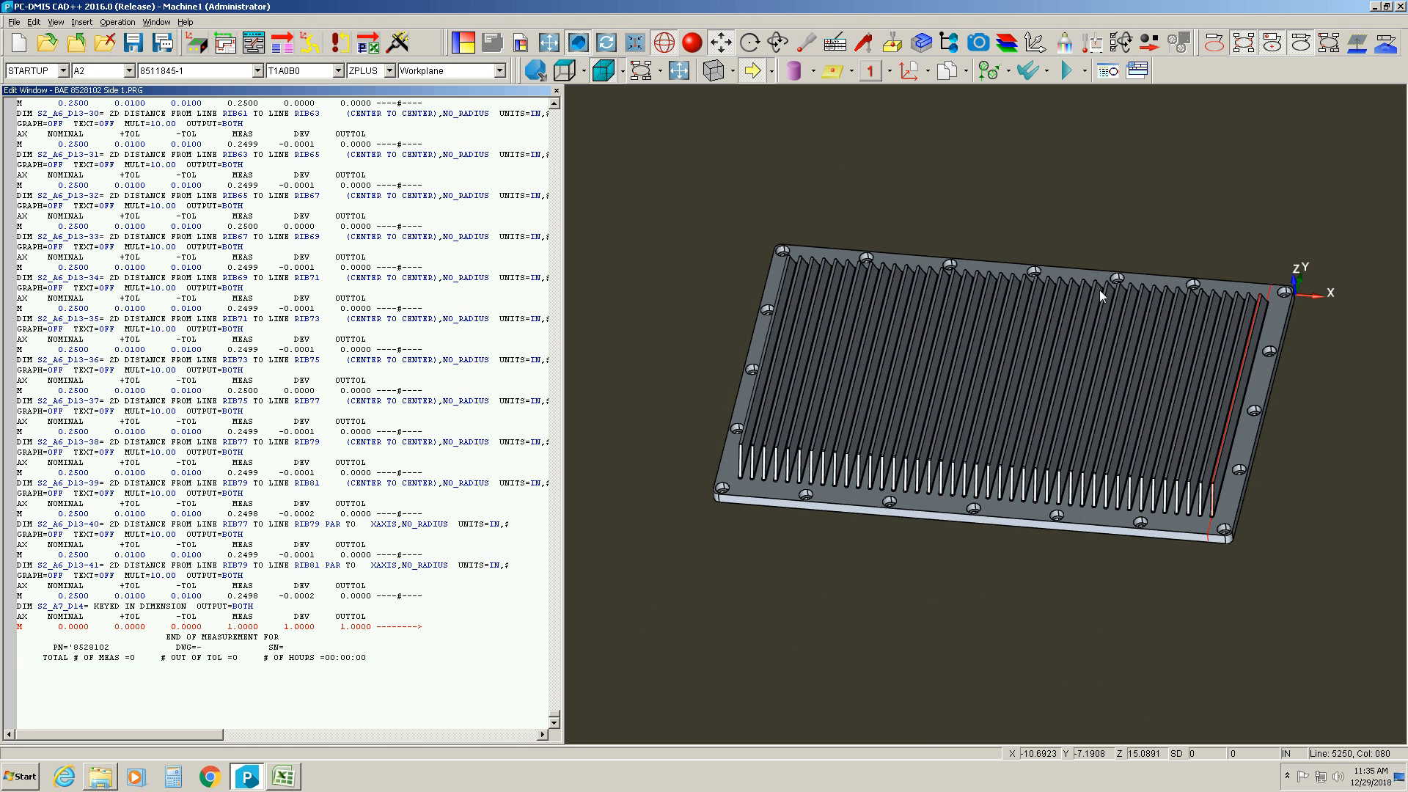
middle_drag(1232, 549, 1100, 300)
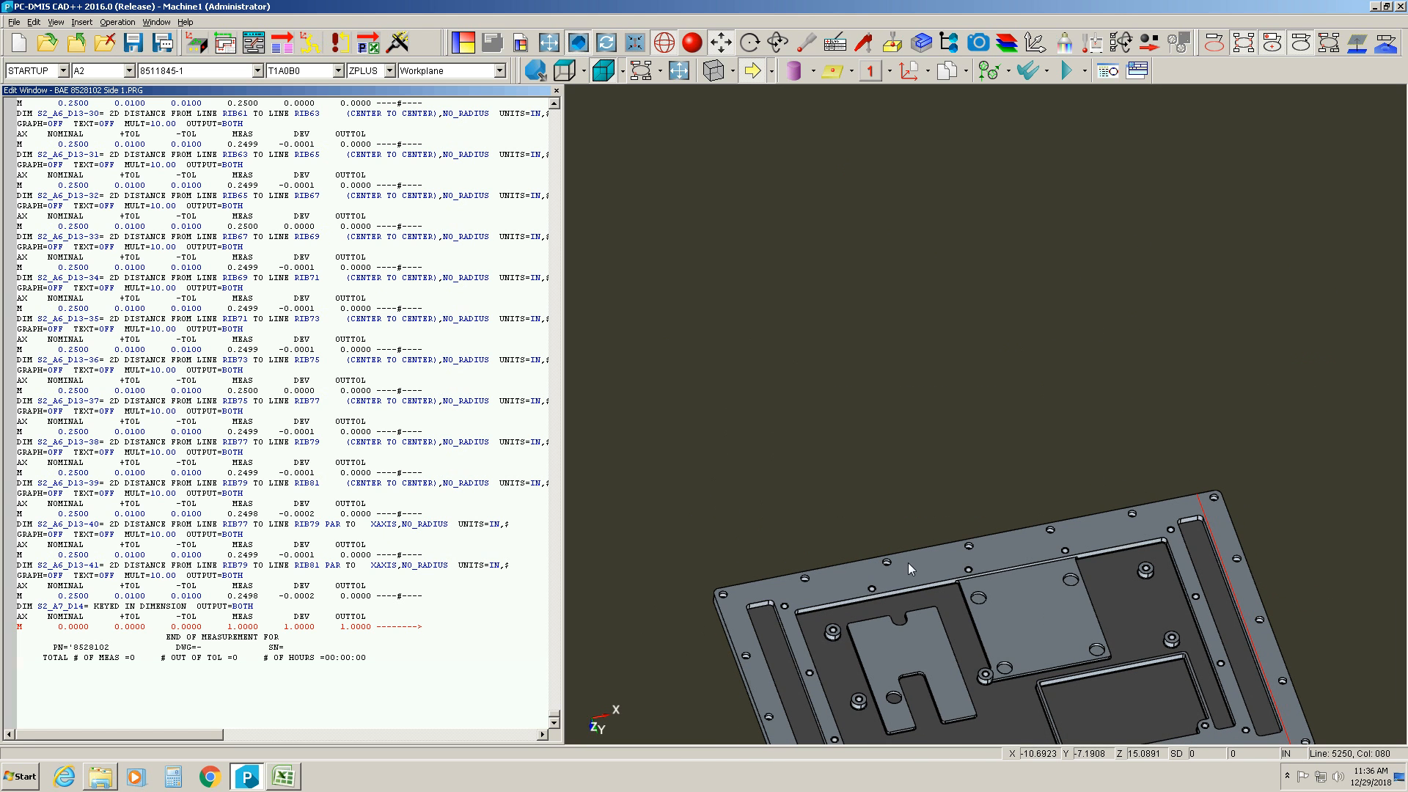
mouse_move(1194, 516)
middle_down()
mouse_move(983, 412)
mouse_move(998, 682)
mouse_move(1061, 652)
mouse_move(1100, 525)
mouse_move(1141, 630)
mouse_move(1168, 508)
mouse_move(1200, 530)
middle_up()
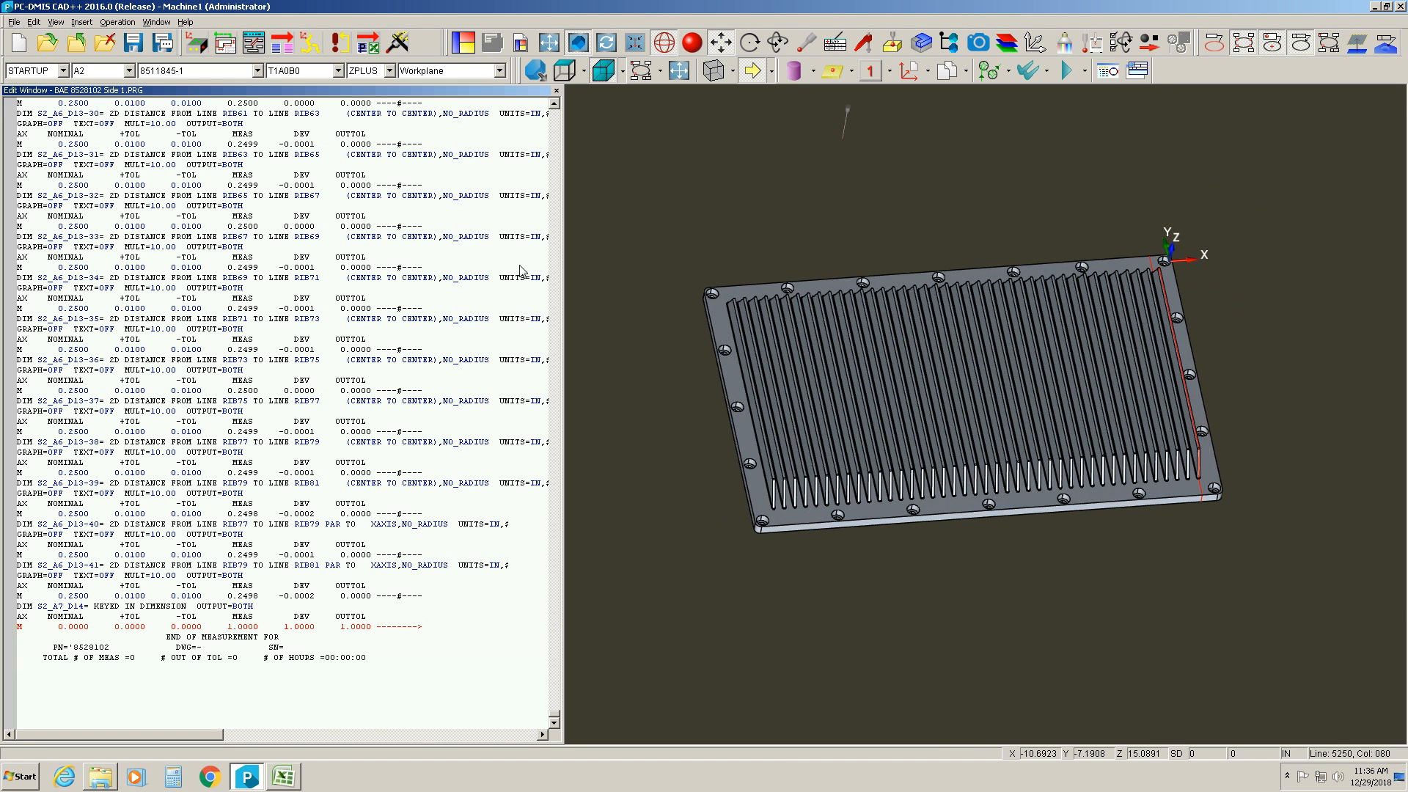
click(1139, 72)
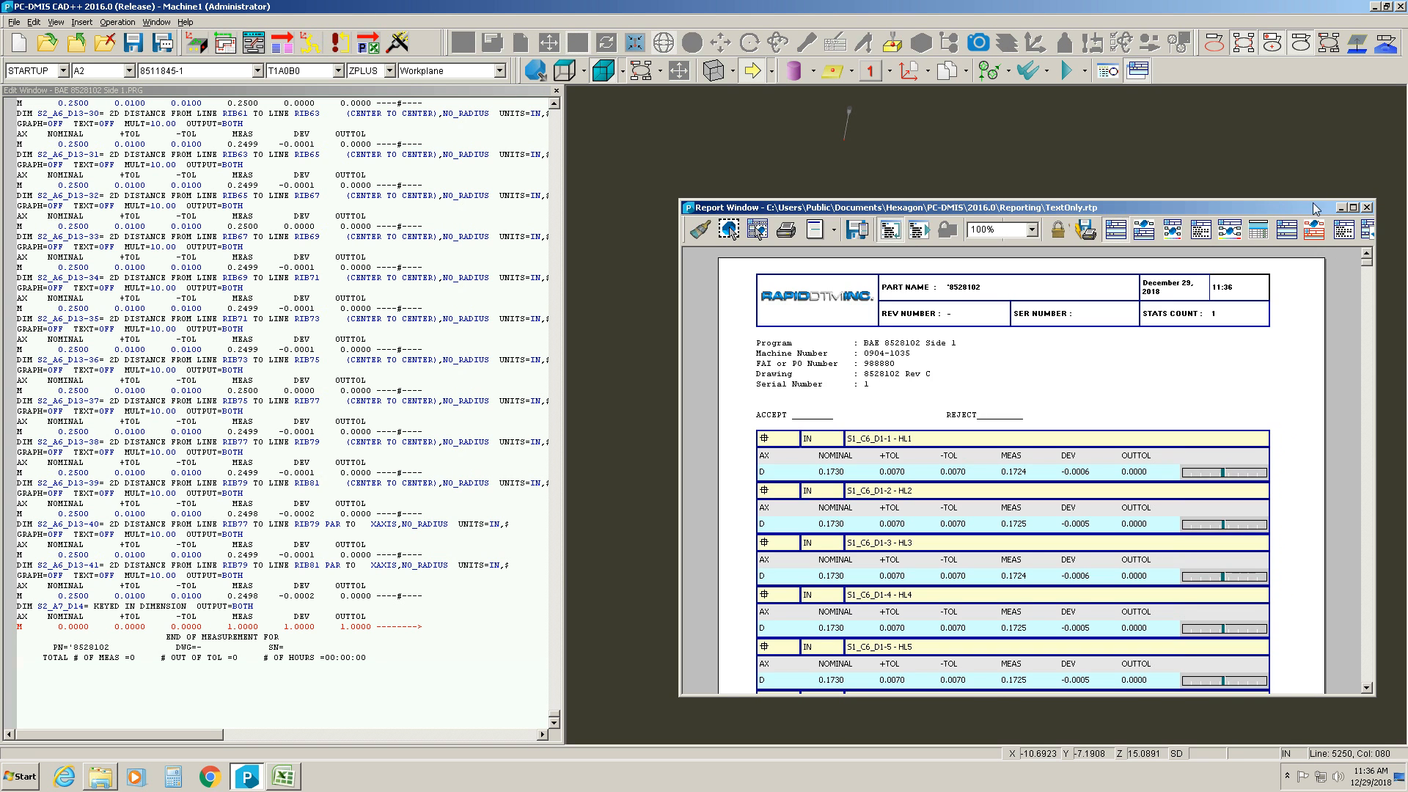
click(1365, 209)
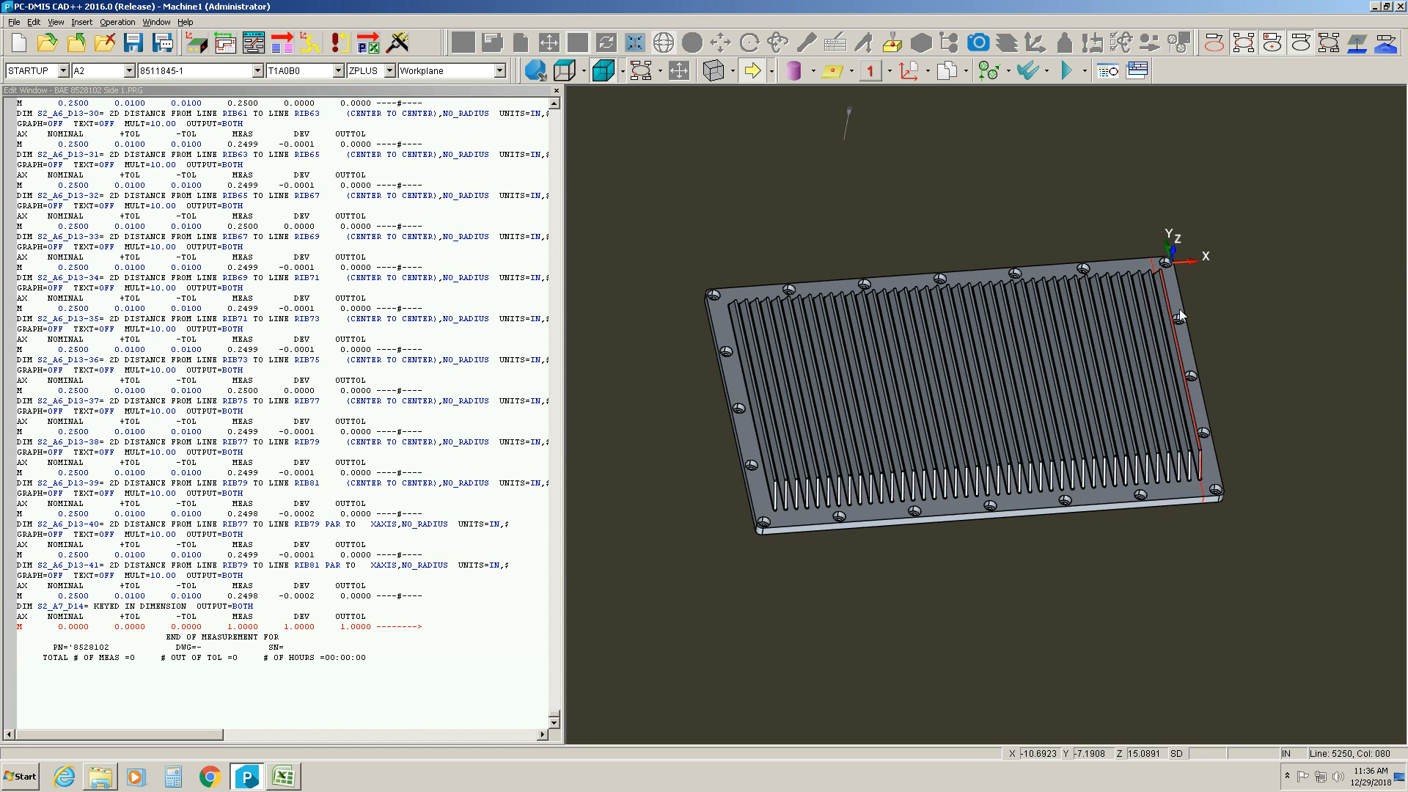
Switch to the video.xls workbook in Excel and import the measurement data from the open Side 1 program.
click(284, 783)
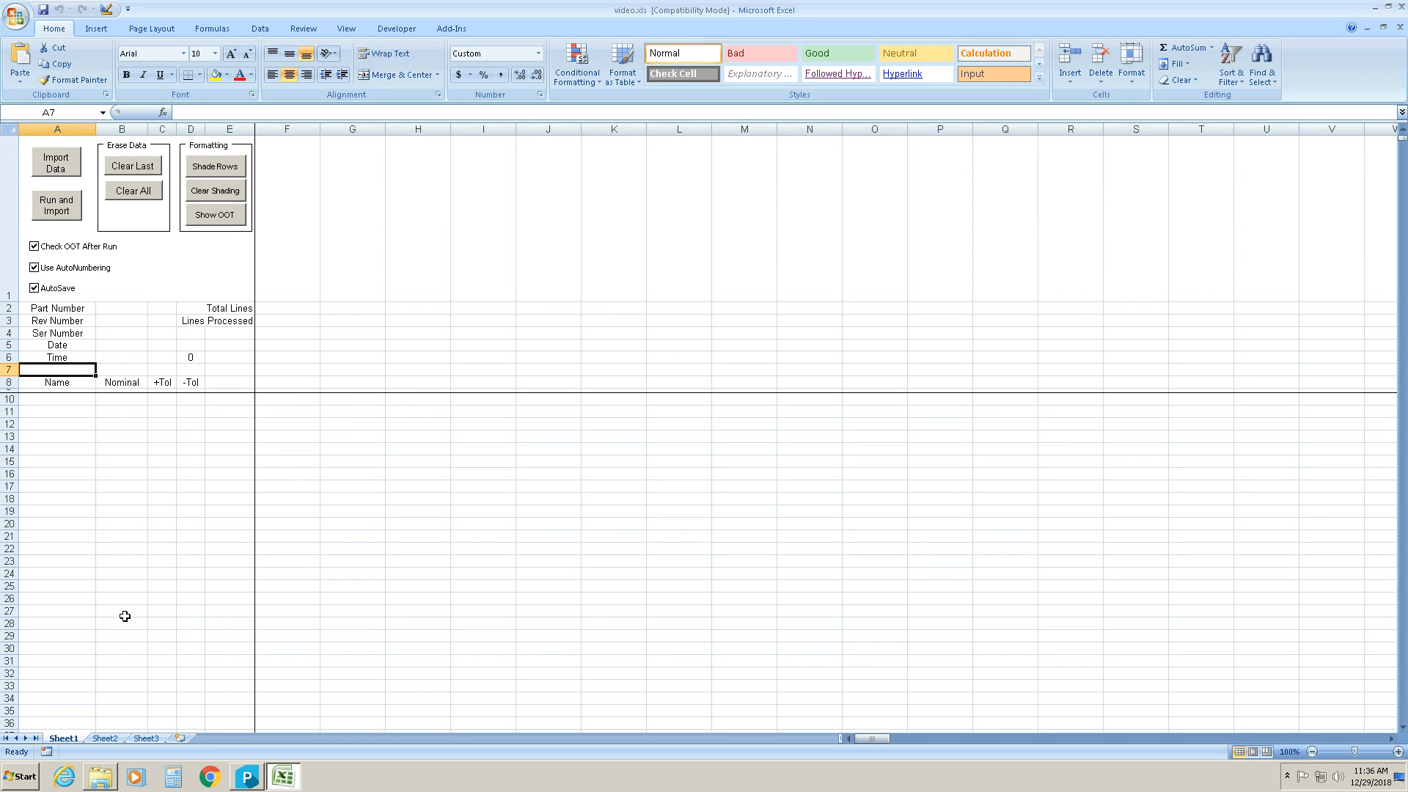
click(242, 771)
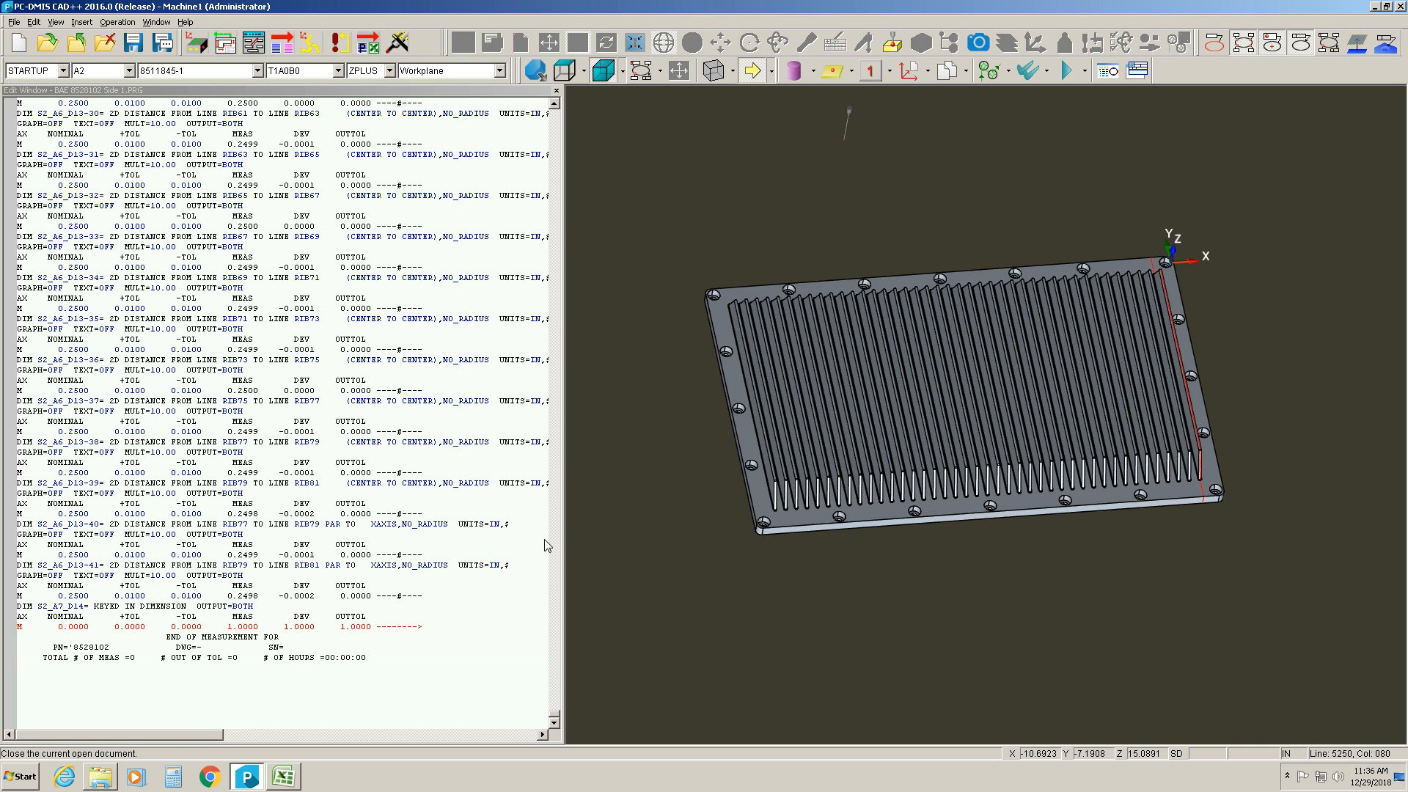
click(283, 776)
click(57, 165)
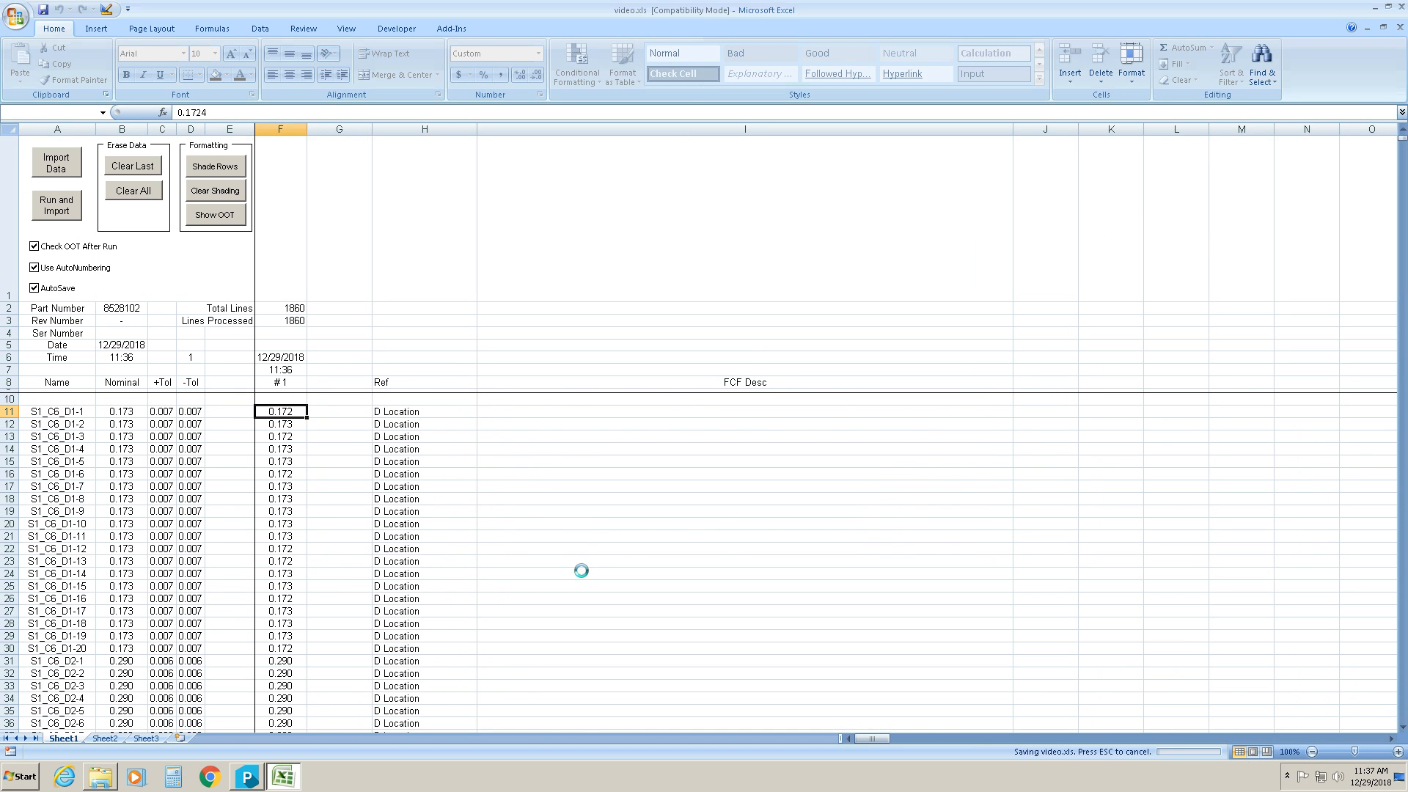
click(716, 423)
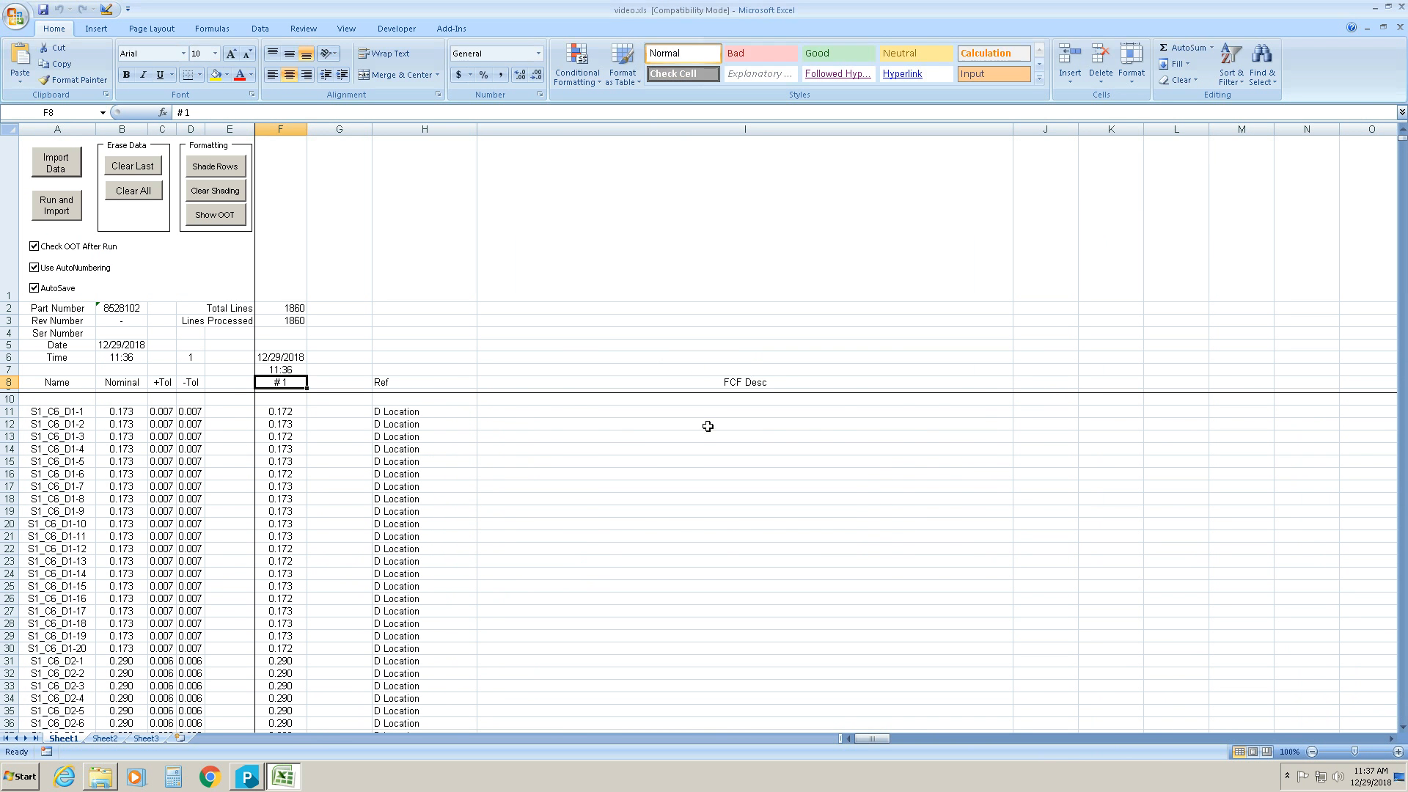
Review the imported Side 1 dimension rows through the end of the list.
scroll(284, 537, down, 20)
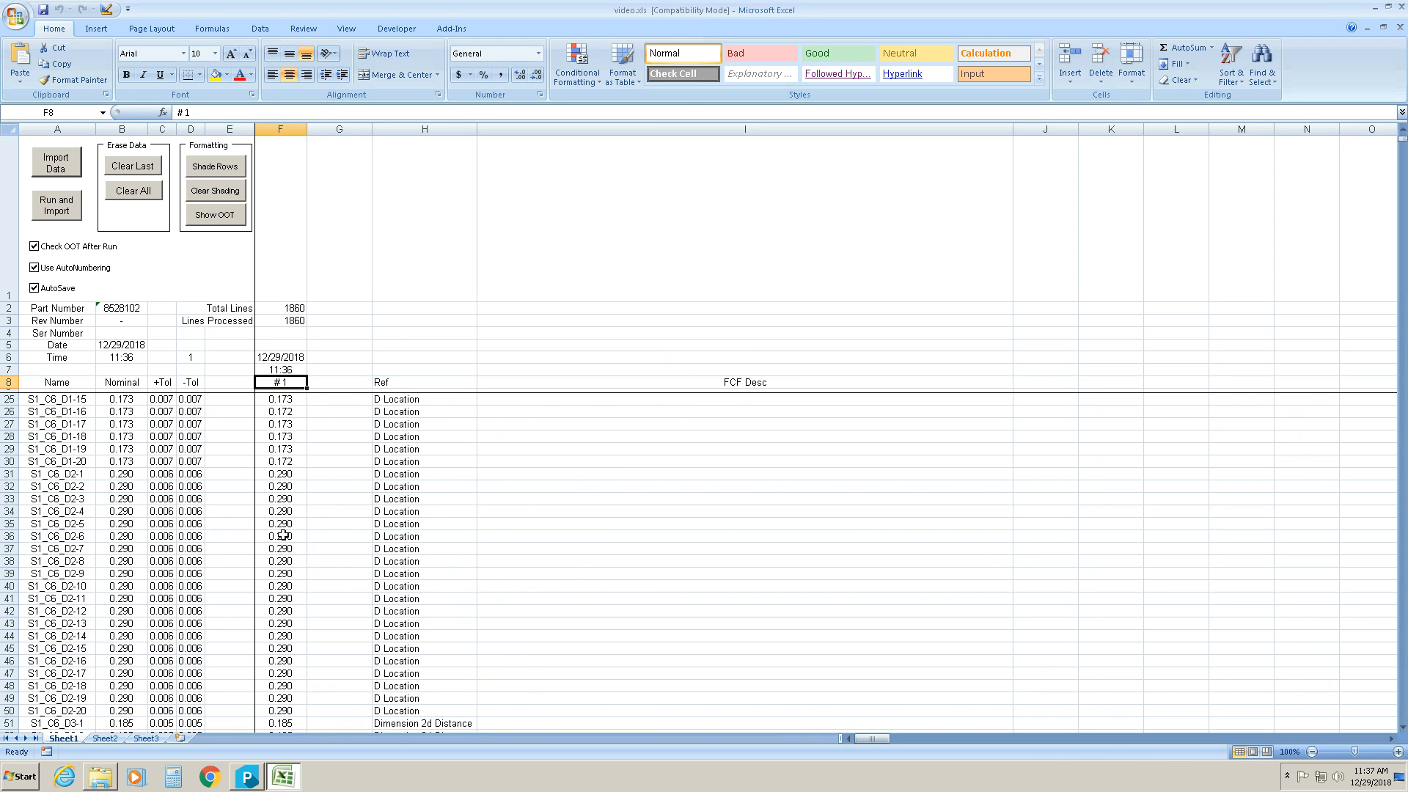
scroll(286, 539, down, 20)
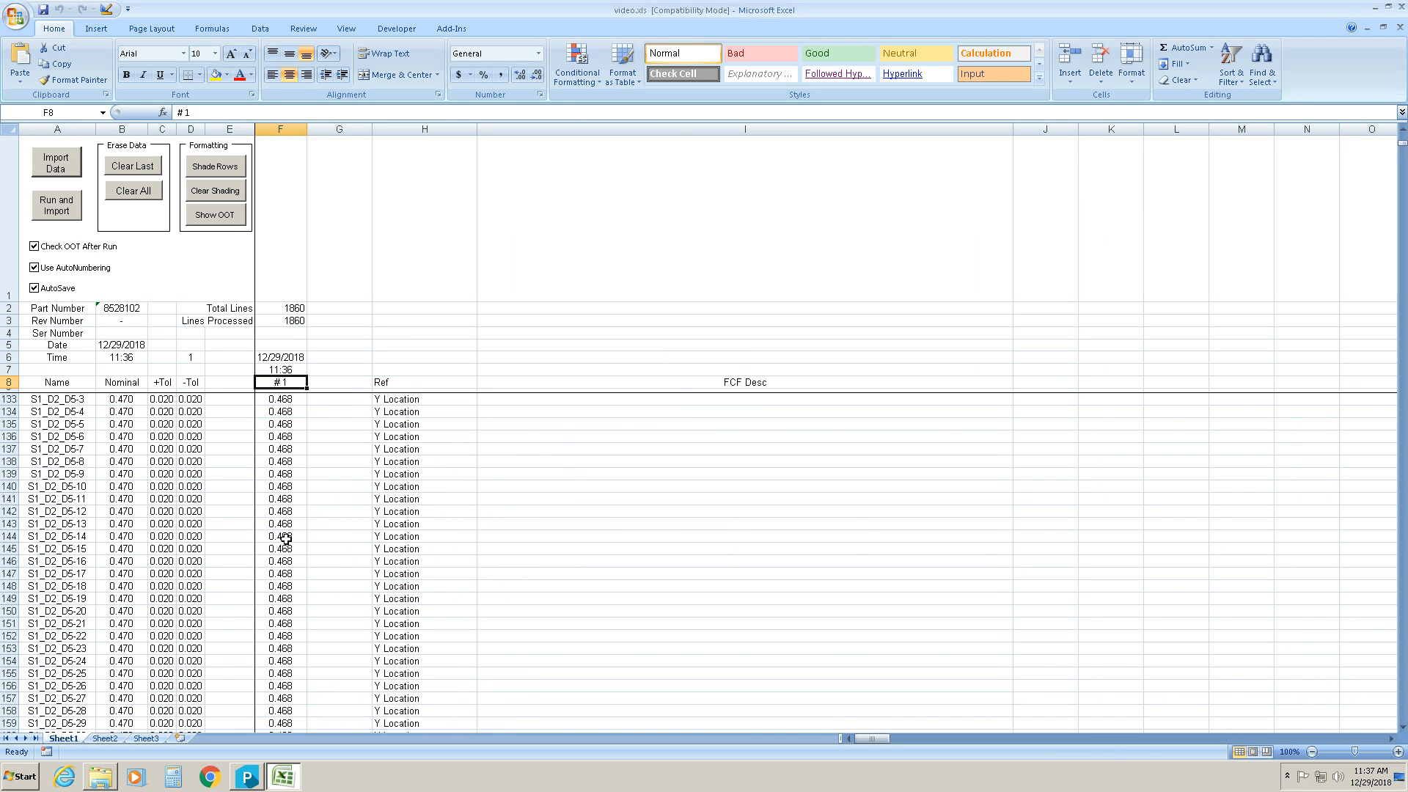
scroll(286, 539, down, 20)
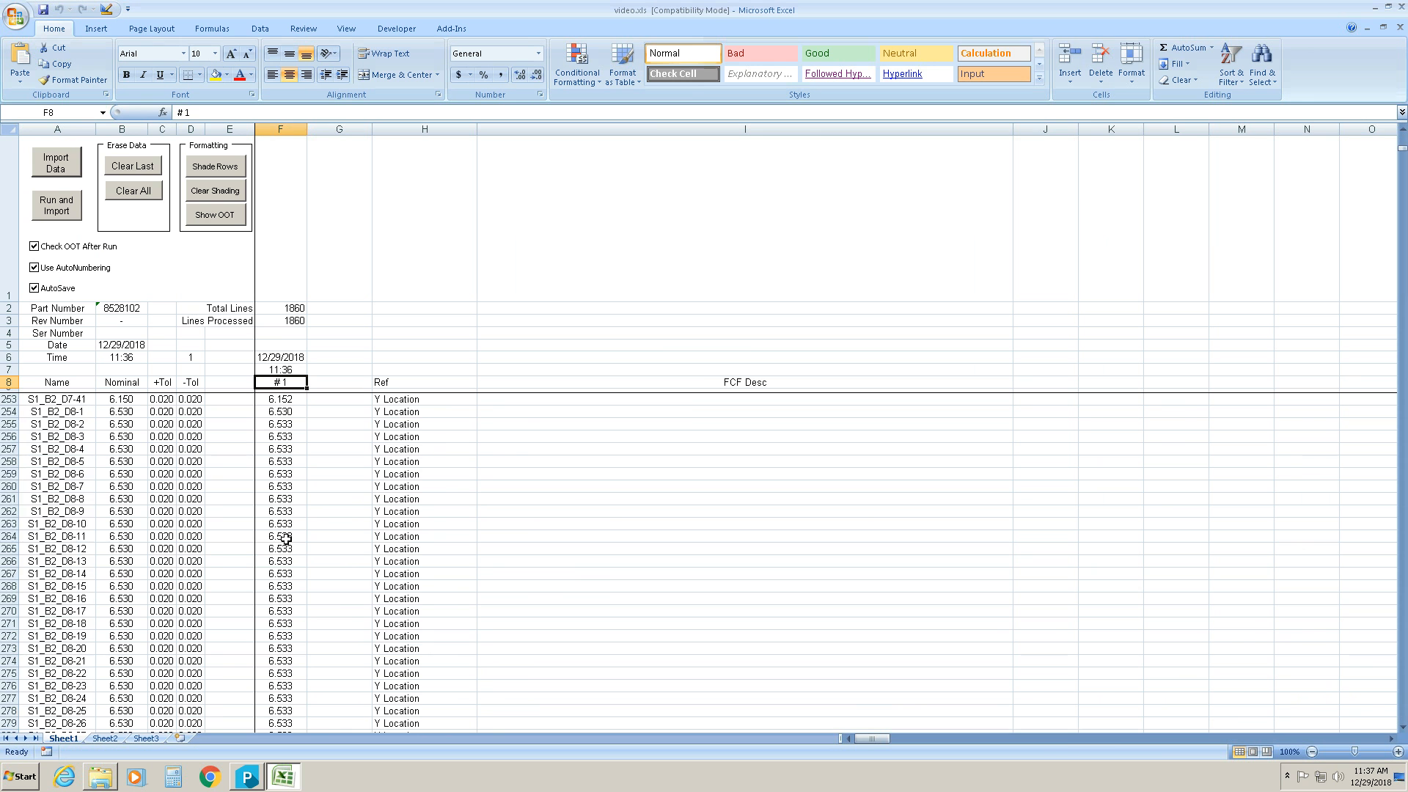
scroll(286, 539, down, 20)
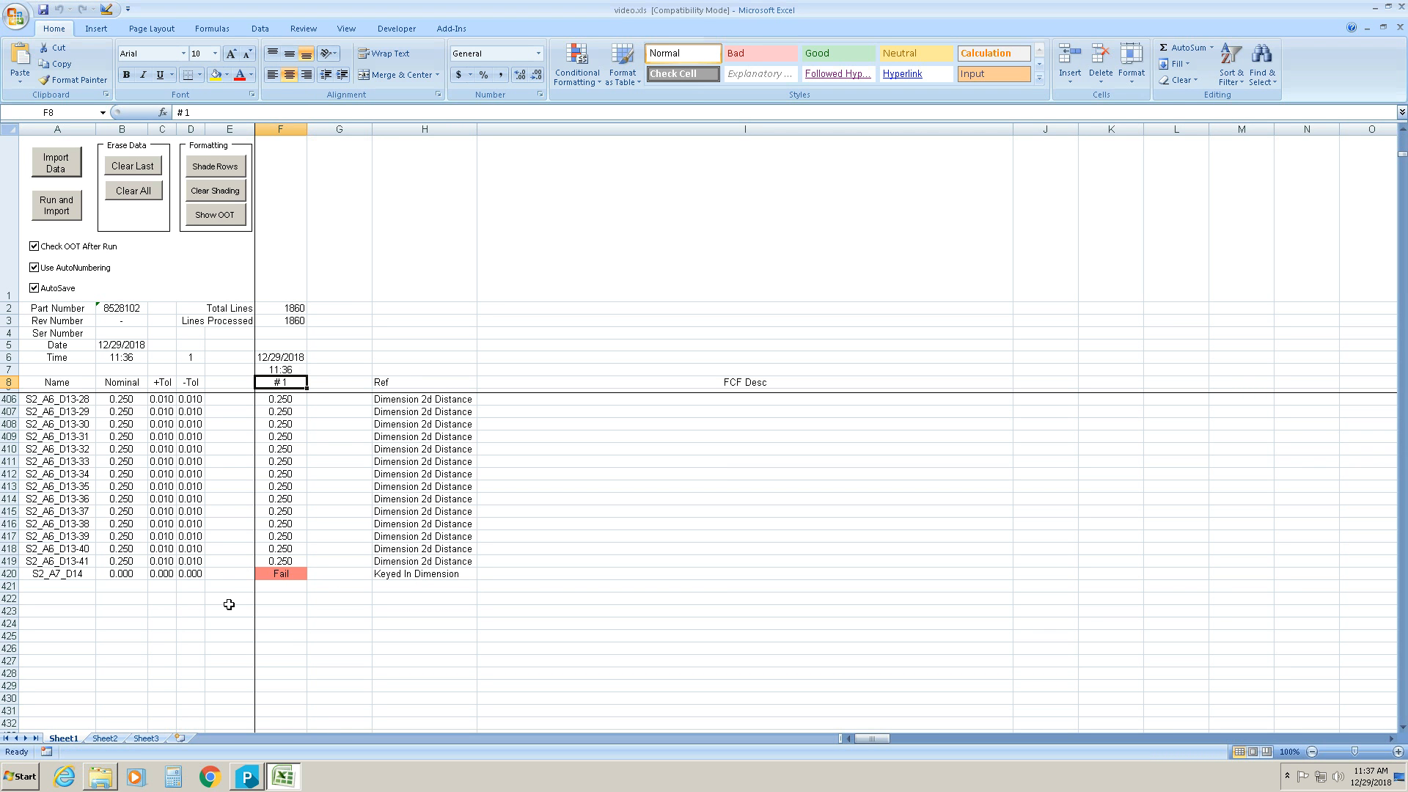
Switch to PC-DMIS and set the measured value of keyed-in dimension S2_A7_D14 to 0.
click(250, 742)
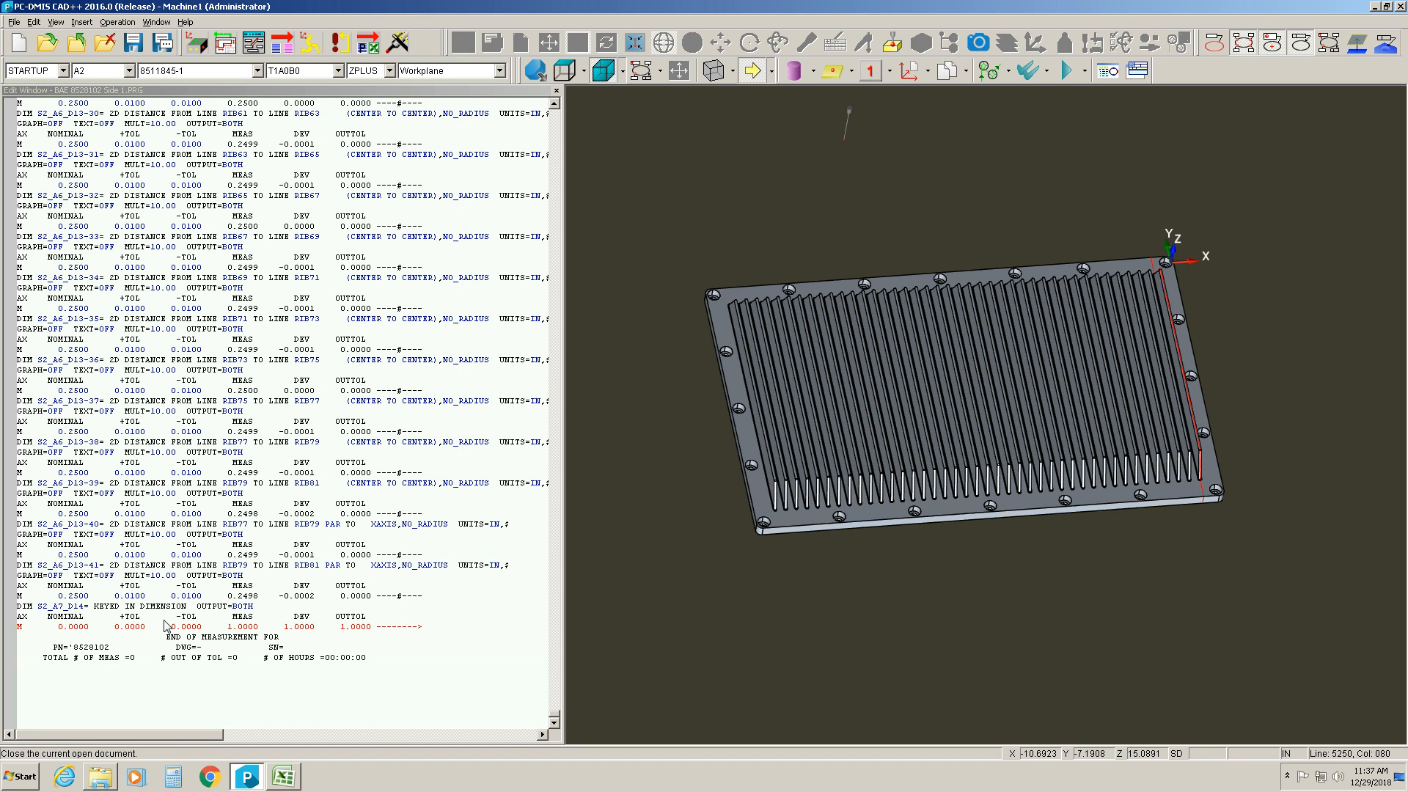
click(250, 629)
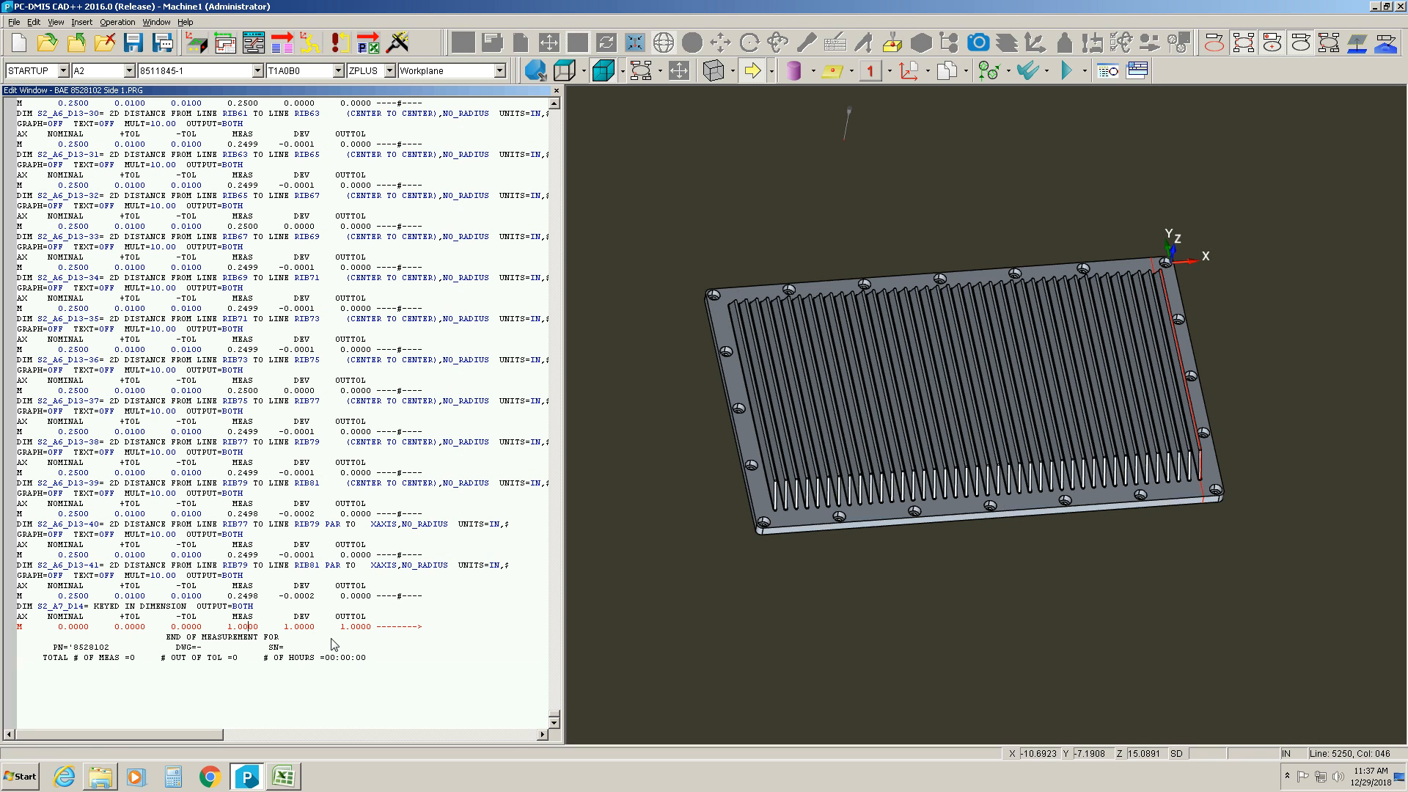
double_click(246, 625)
text(0)
click(336, 648)
click(285, 783)
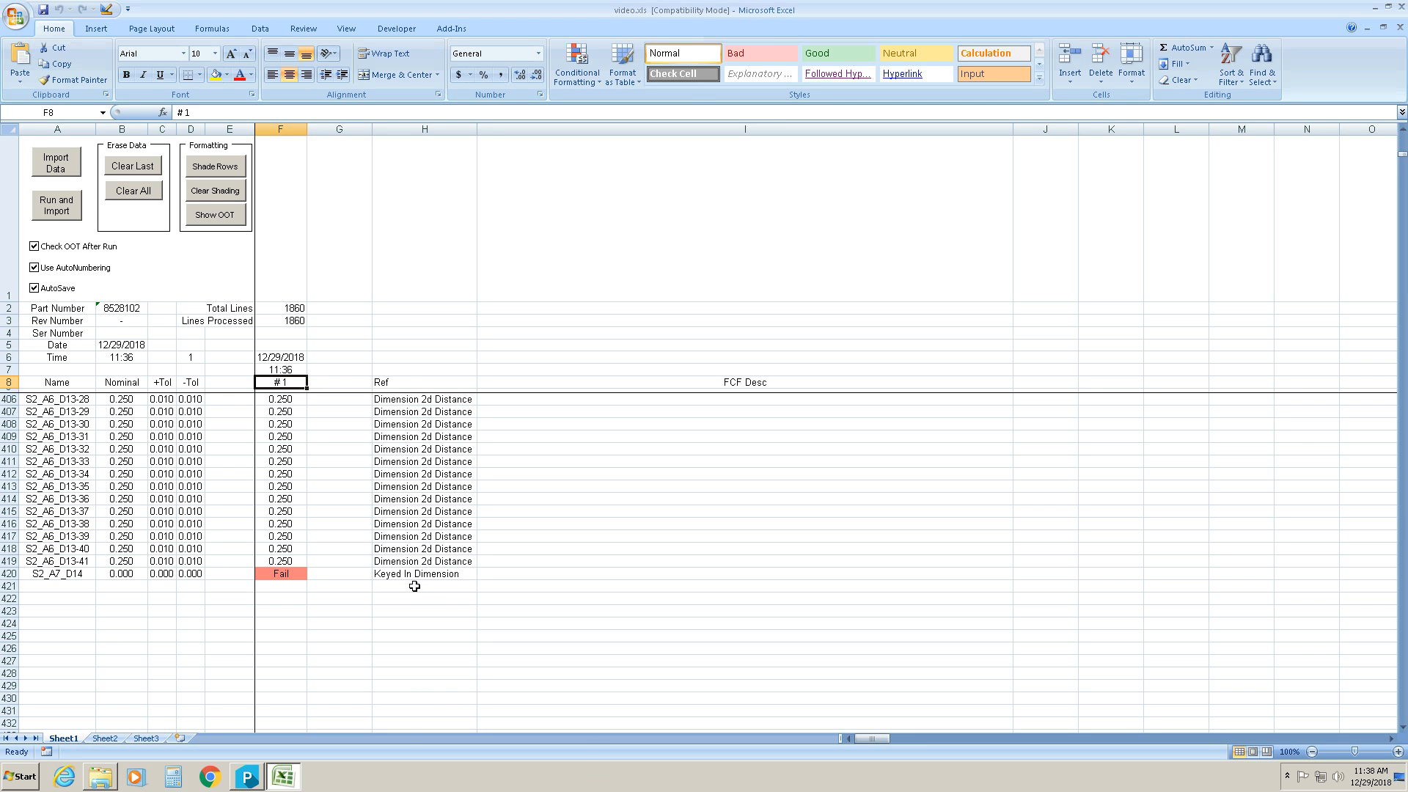
Return to PC-DMIS and set the measured value of keyed-in dimension S2_A7_D14 back to 1.
click(247, 777)
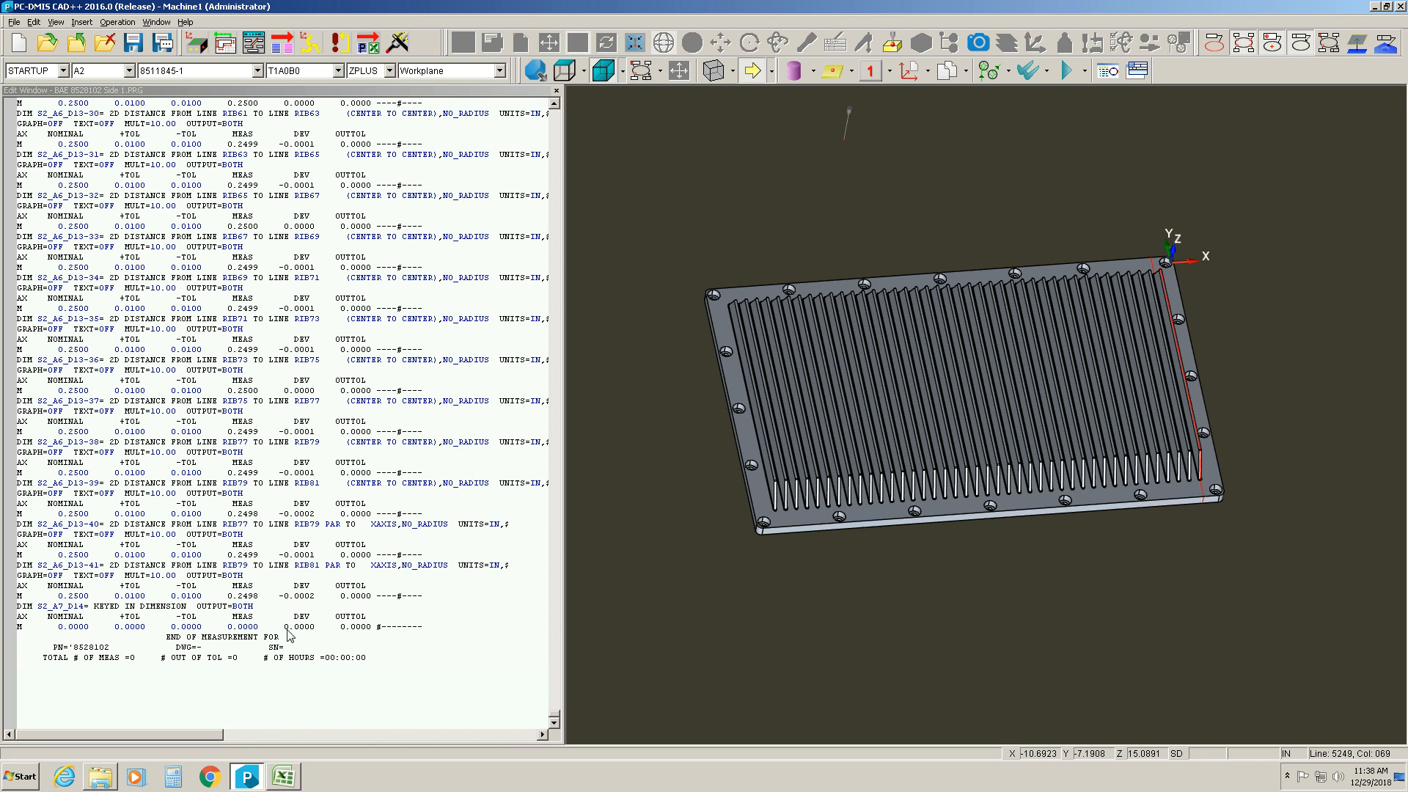
double_click(248, 627)
text(1)
key(Tab)
click(284, 777)
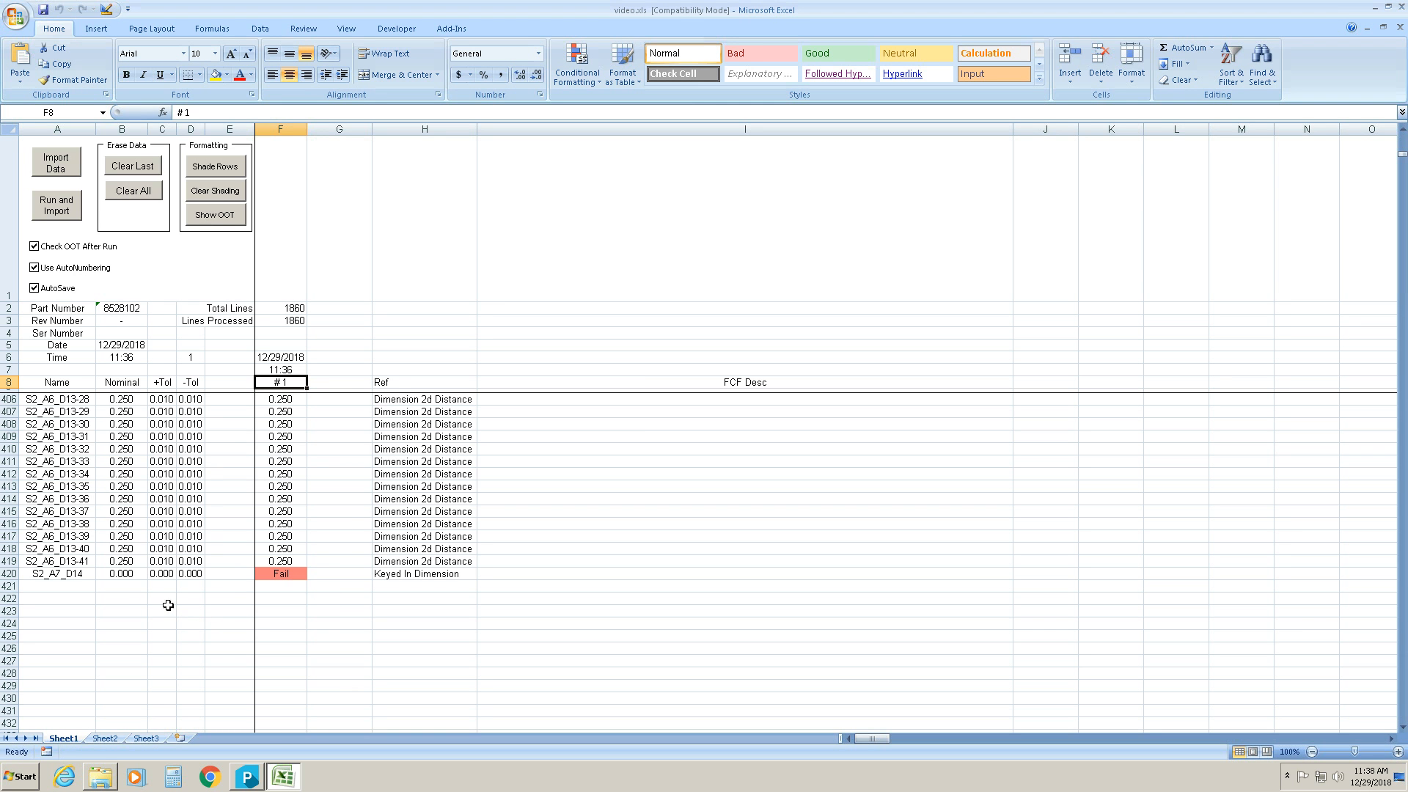
Switch to PC-DMIS, close the Side 1 program, and open BAE 8528102 Side 2.PRG.
click(247, 778)
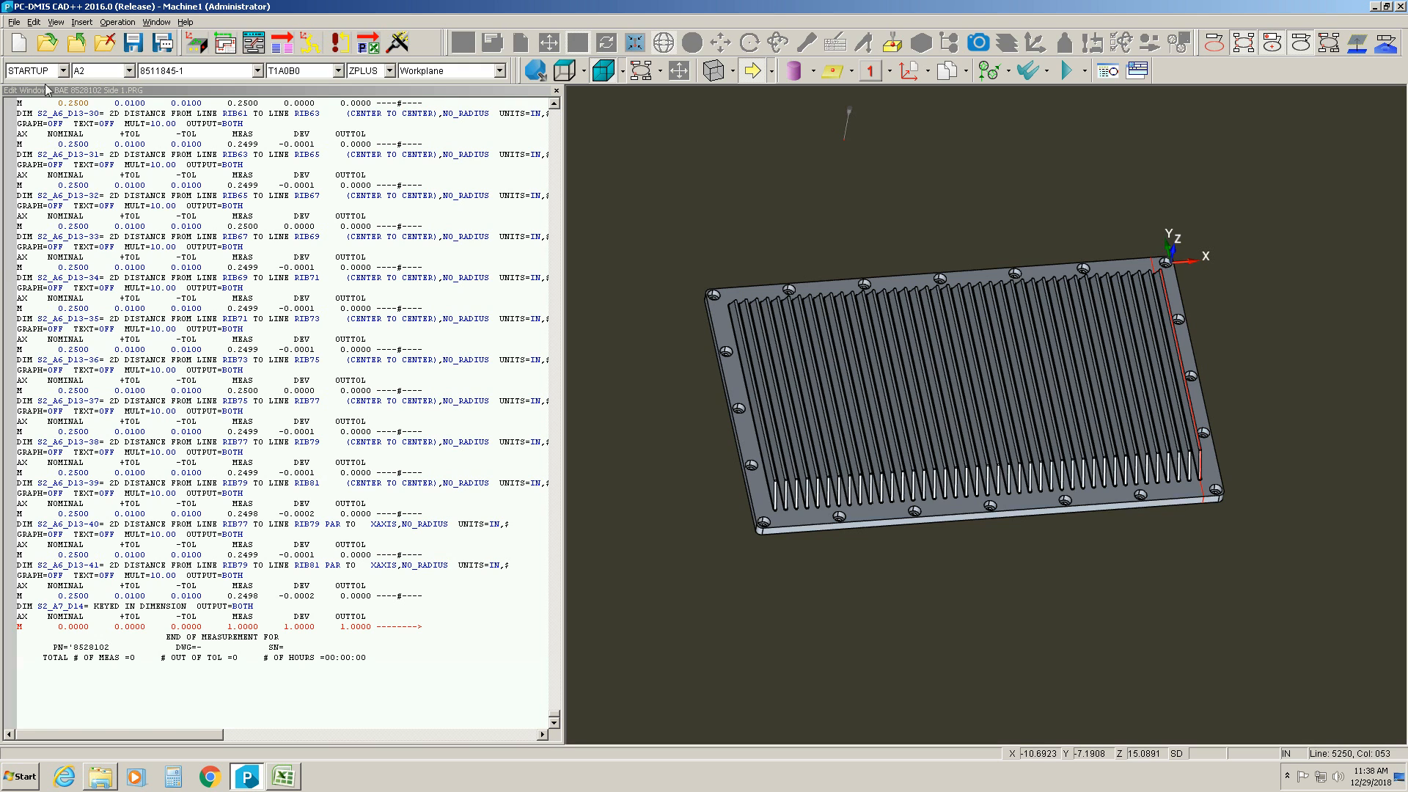
click(13, 22)
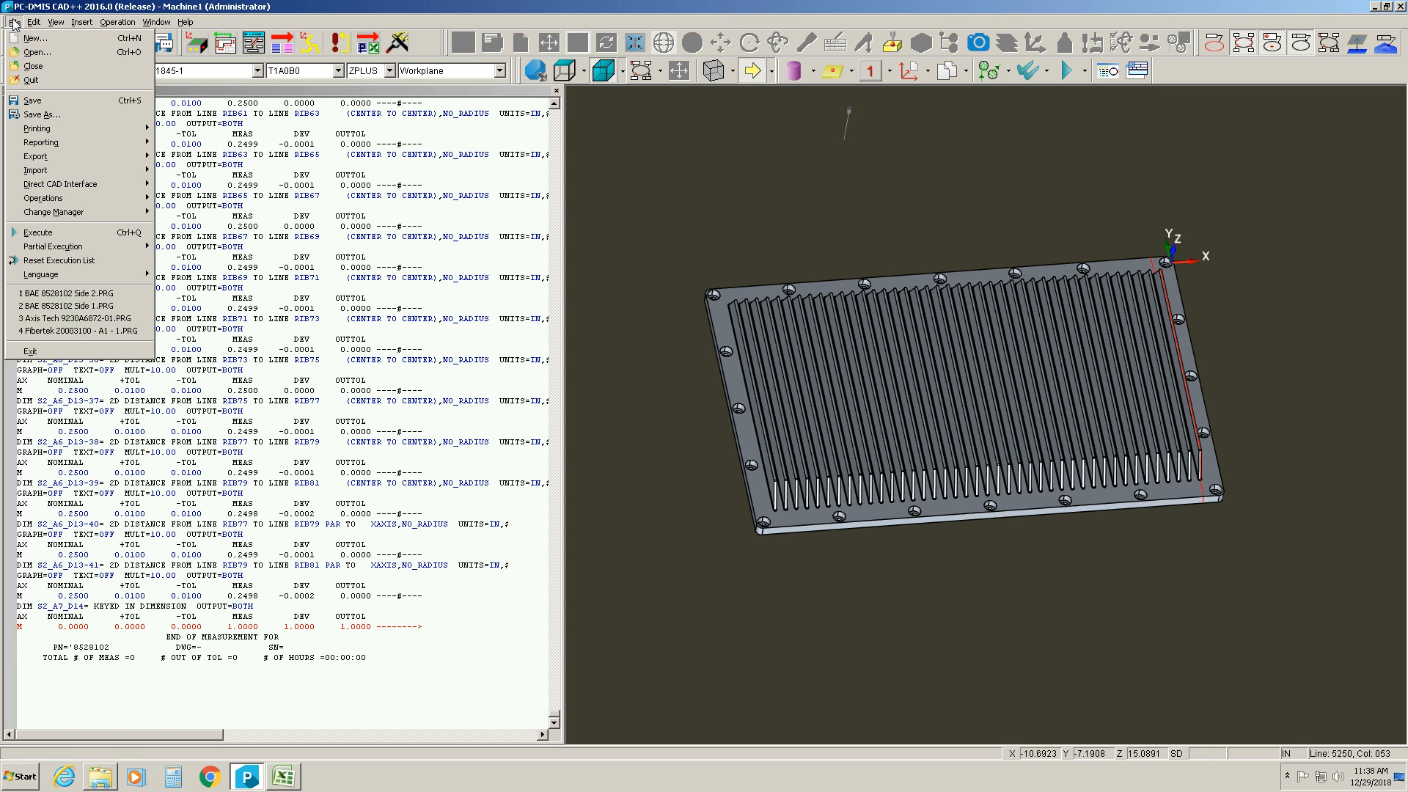
click(35, 66)
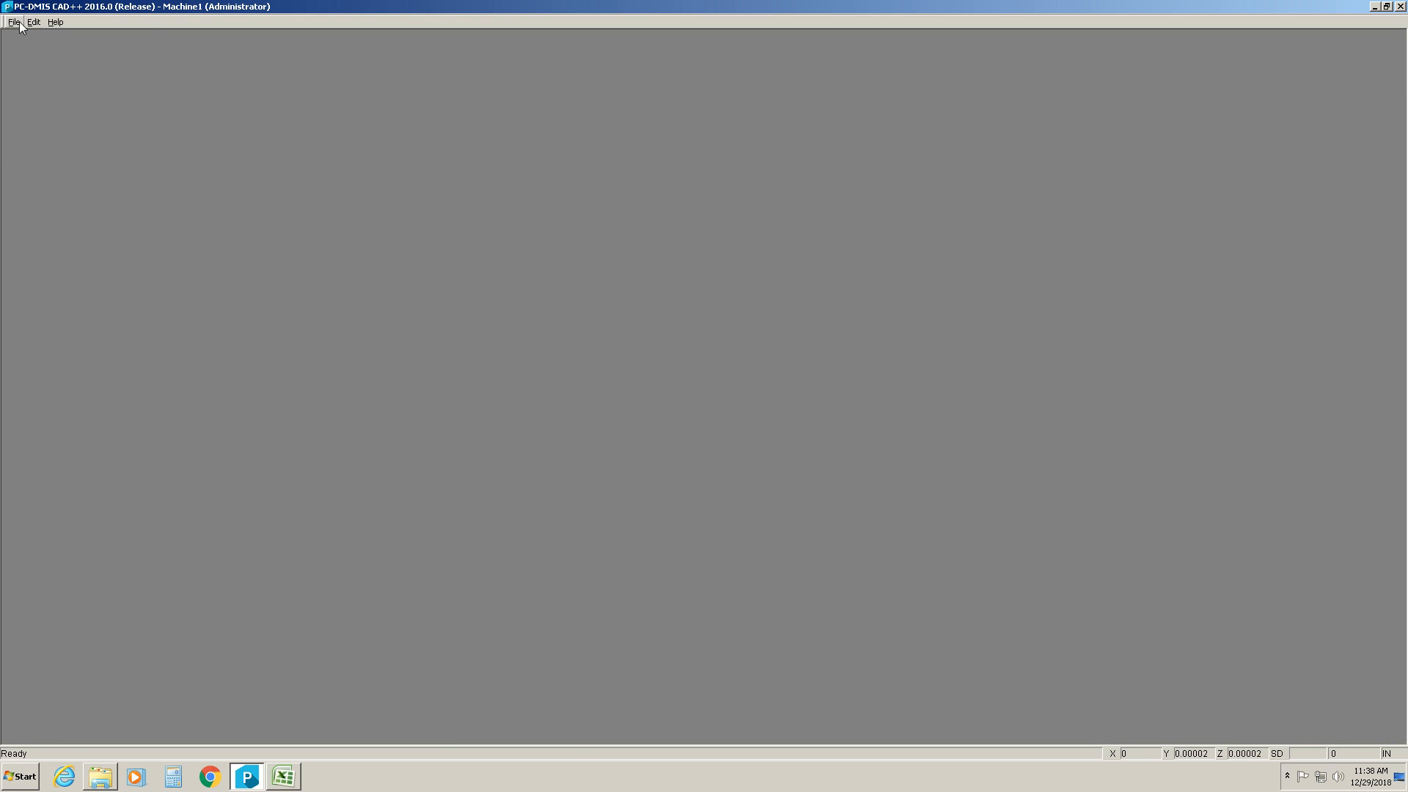
click(14, 22)
click(66, 110)
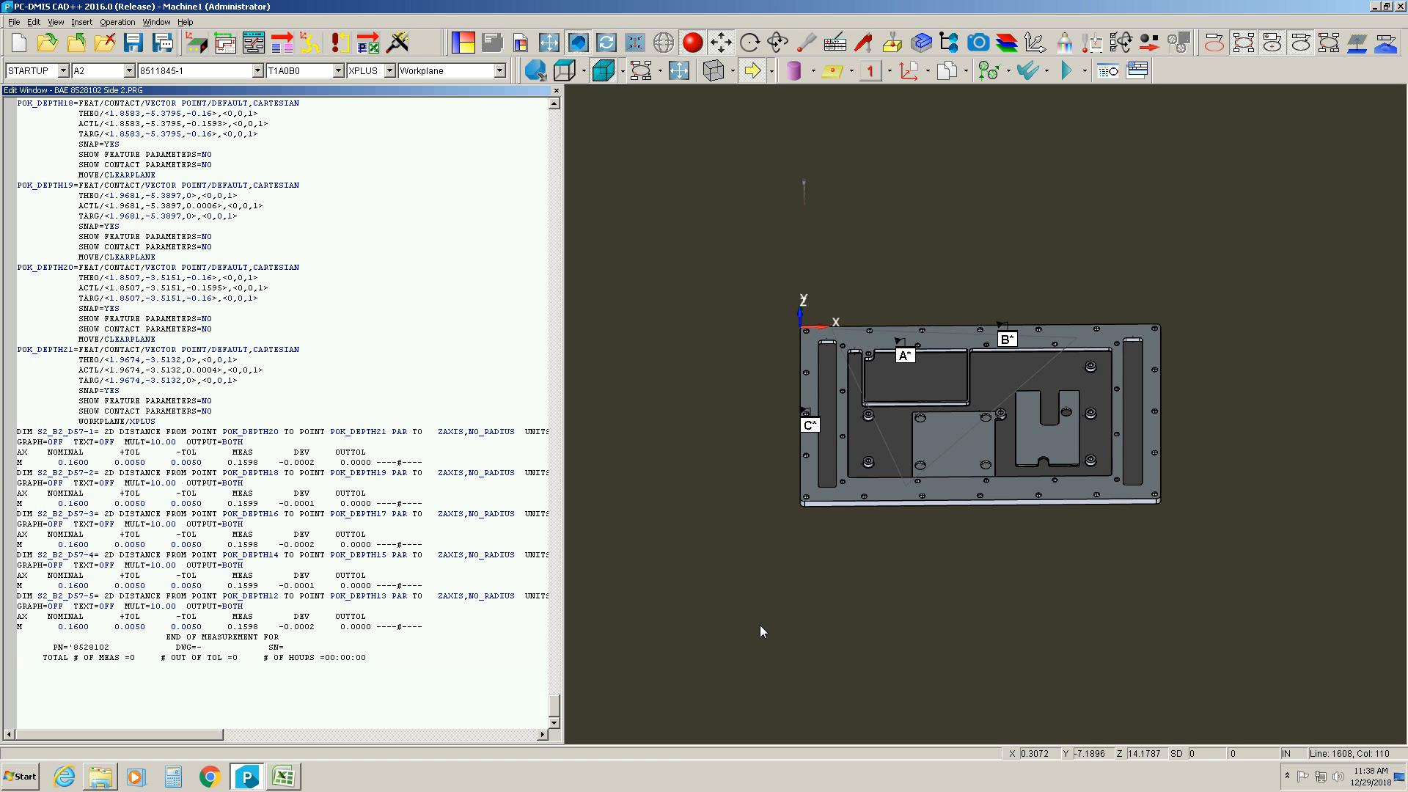
Switch to Excel and import the Side 2 measurement data, appending it to existing column 1.
click(286, 774)
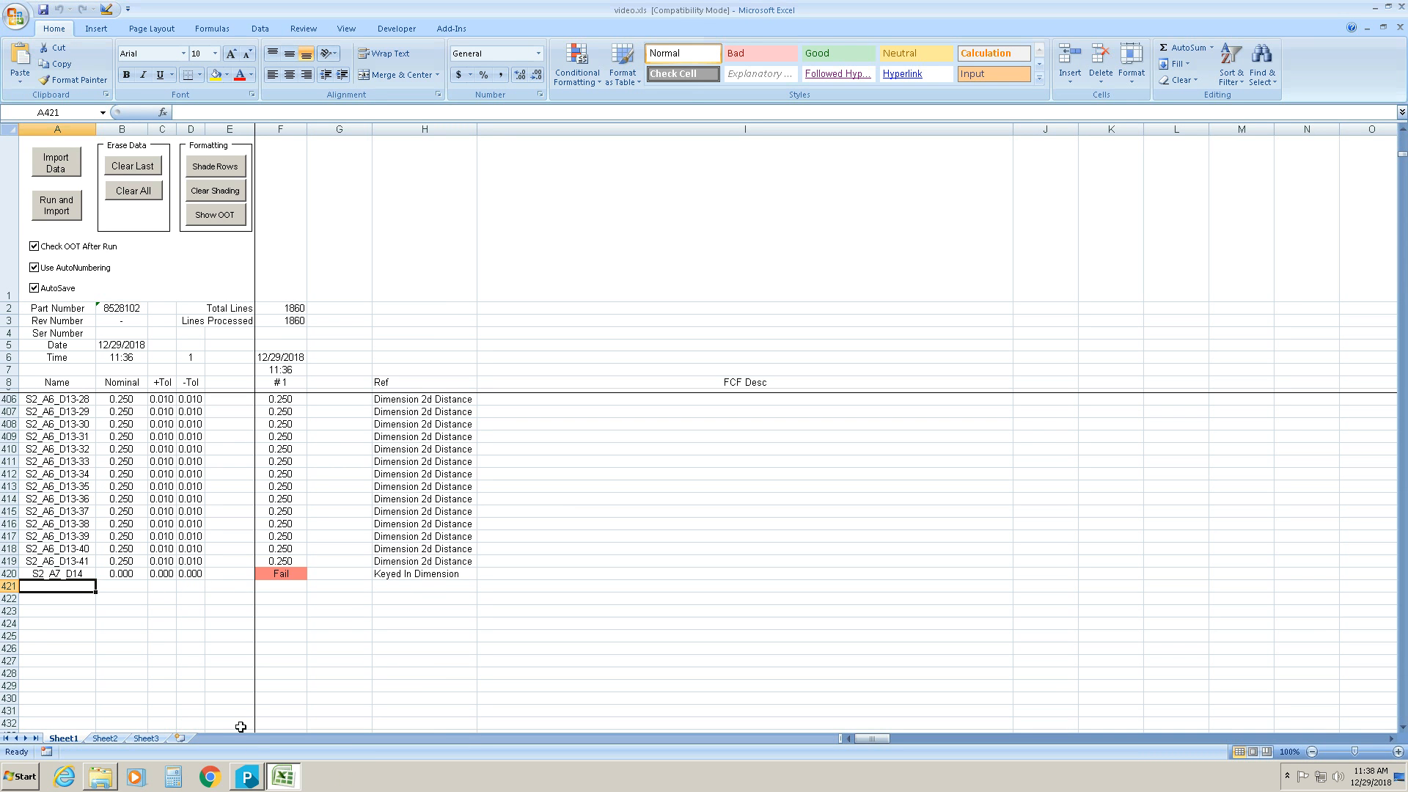
click(64, 169)
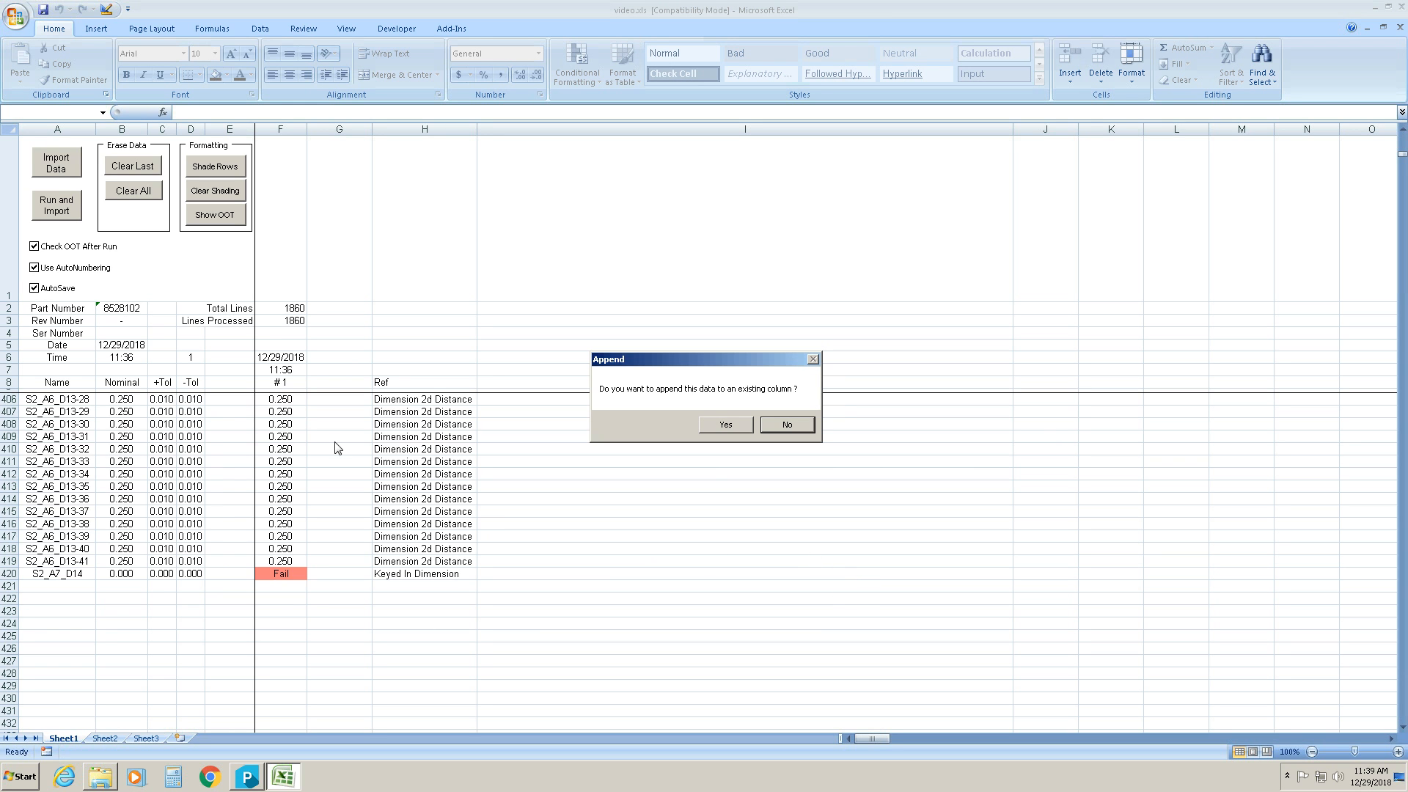
click(726, 425)
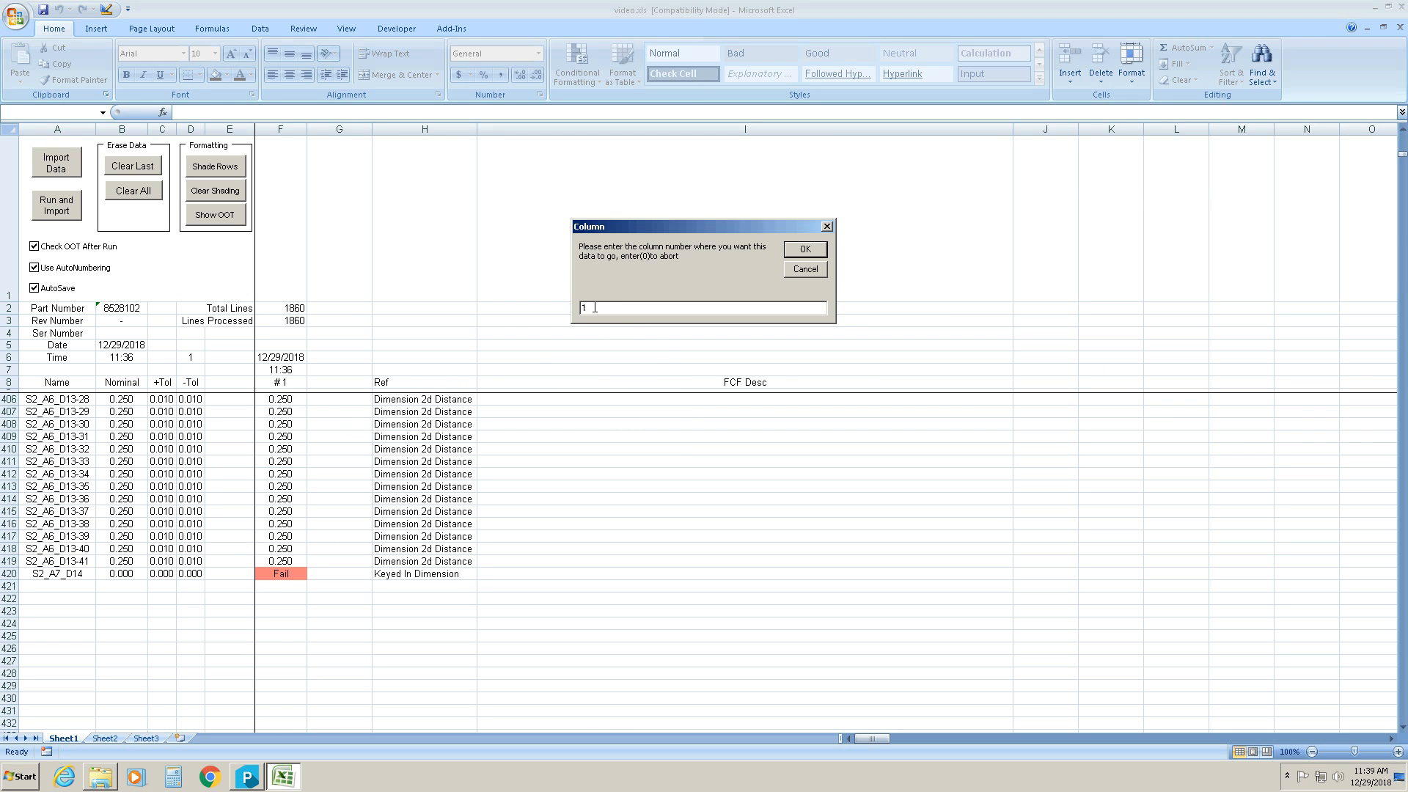
click(805, 249)
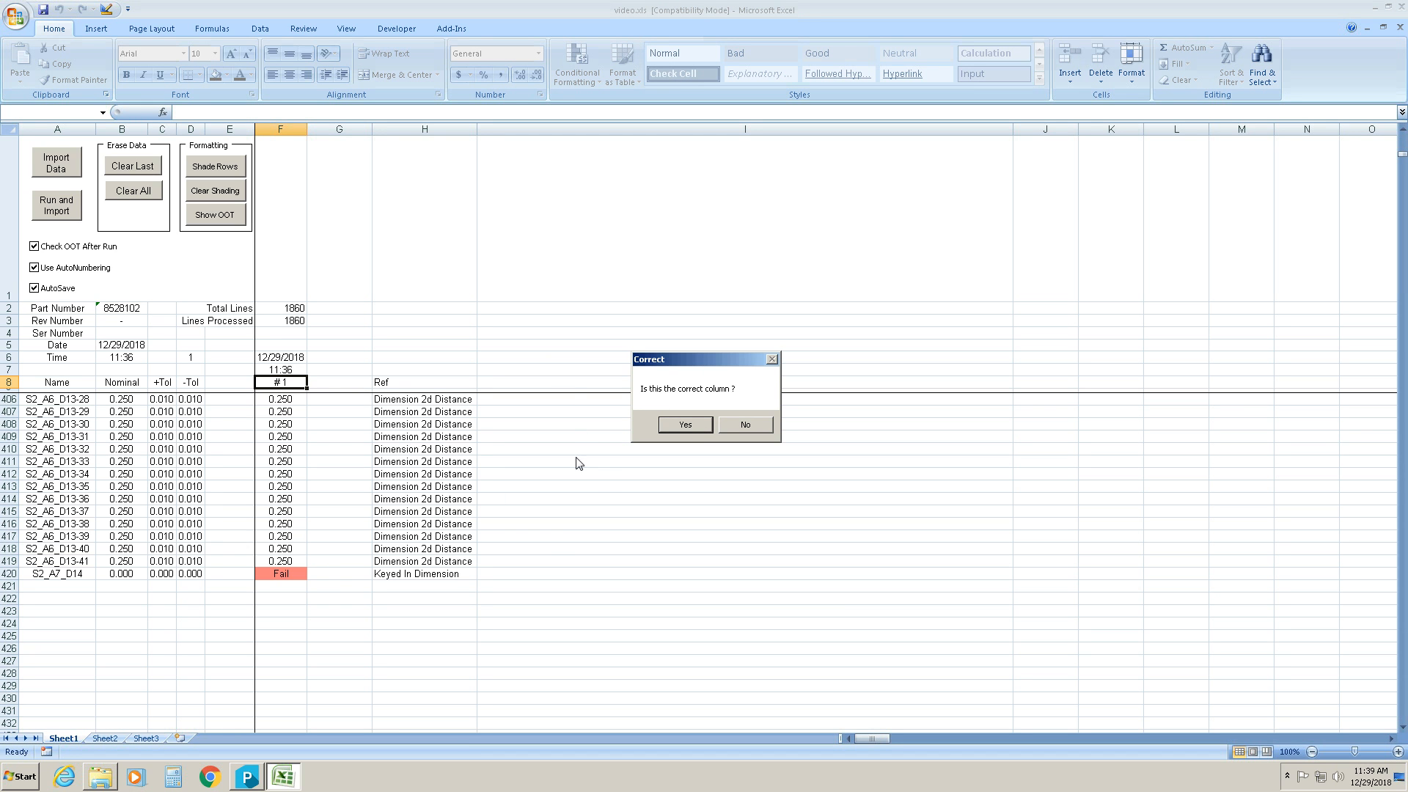
click(687, 425)
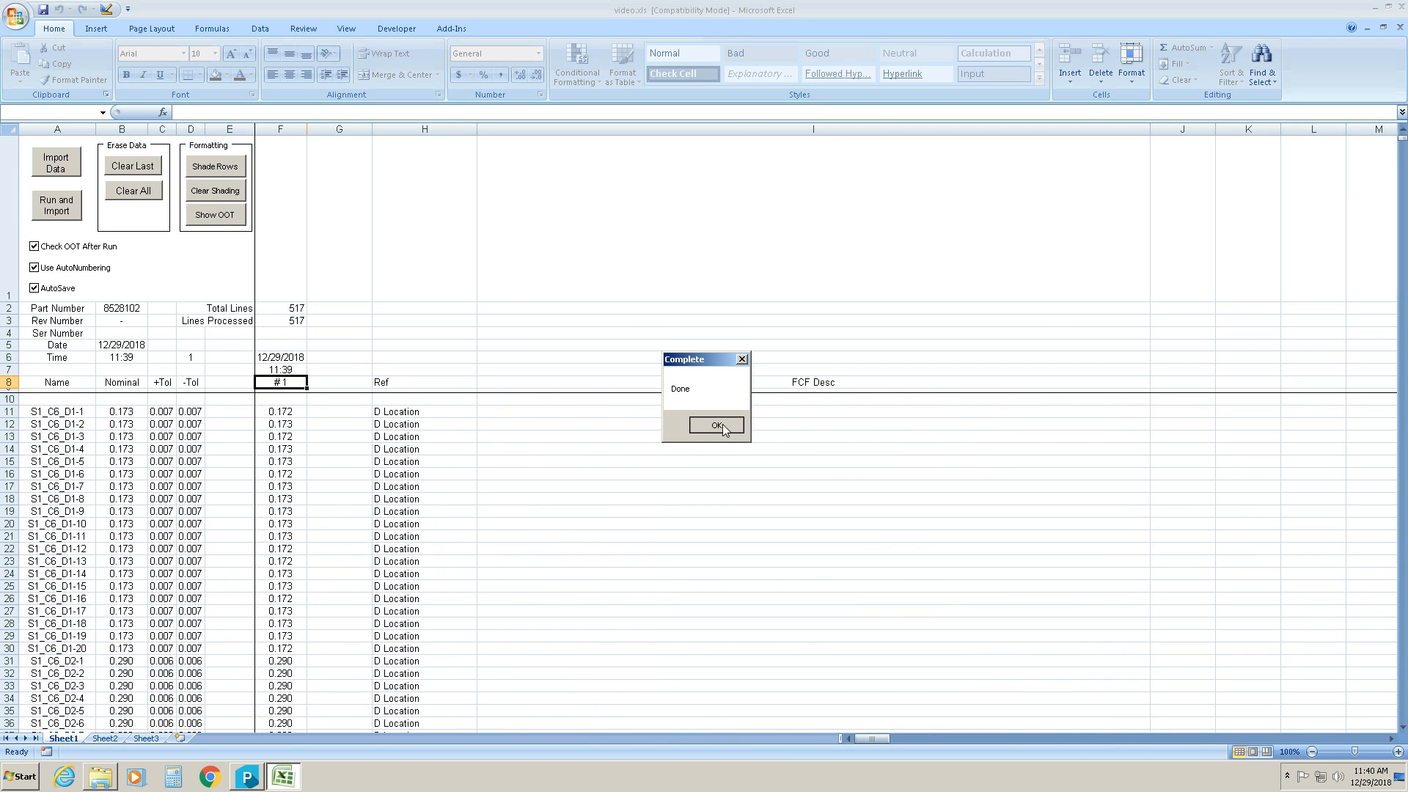
click(716, 426)
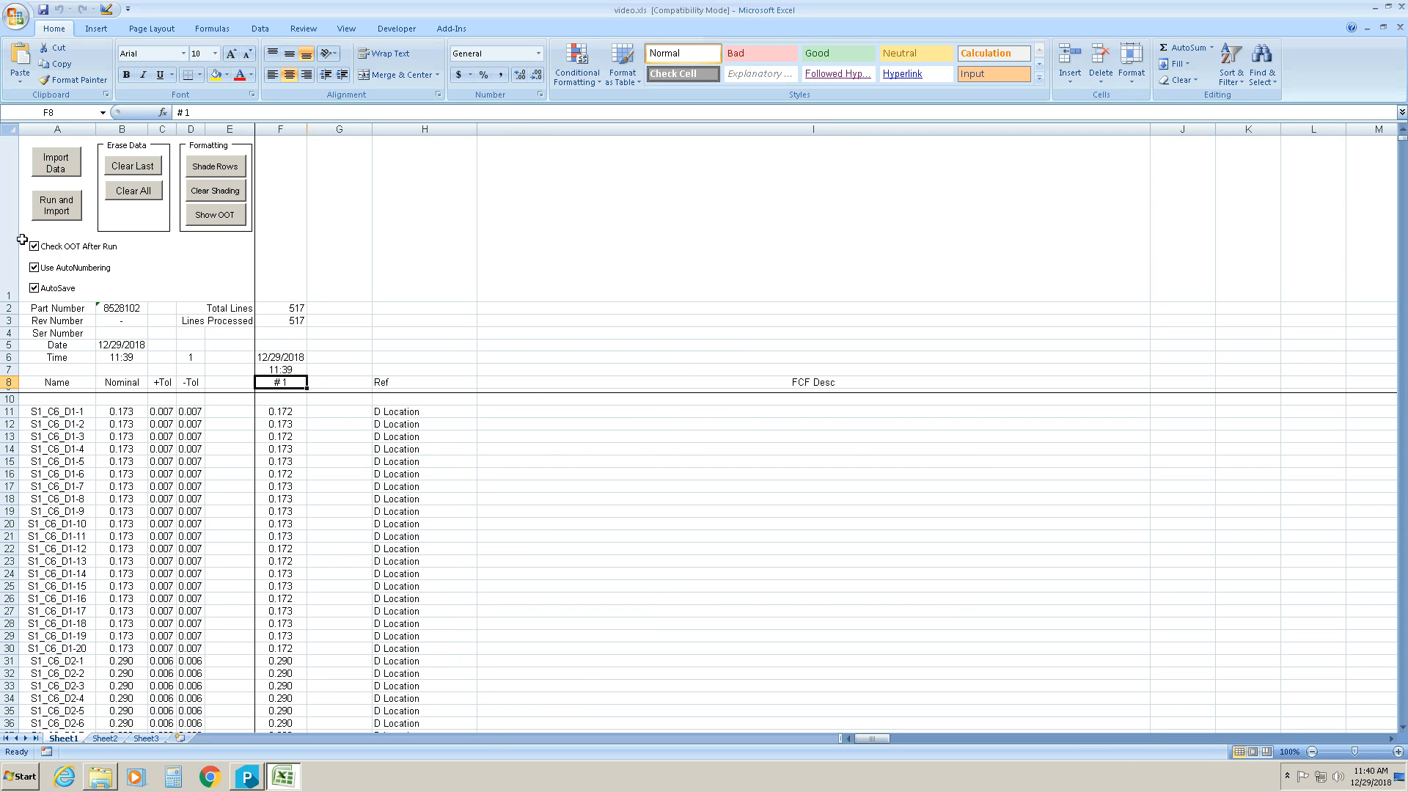
Examine the combined results around keyed-in dimension S2_A7_D14, including the Side 2 rows appended below it.
scroll(375, 526, down, 20)
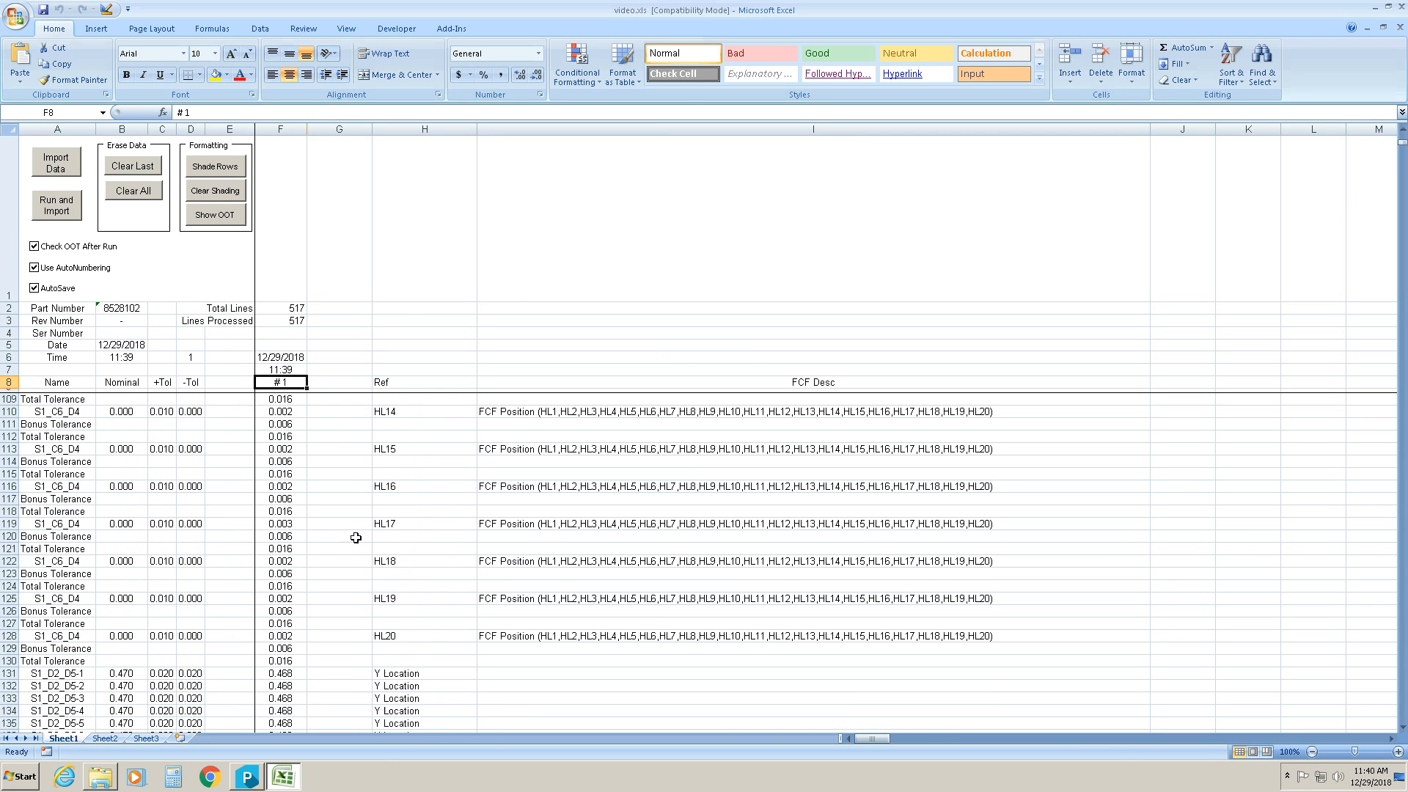
scroll(358, 539, down, 20)
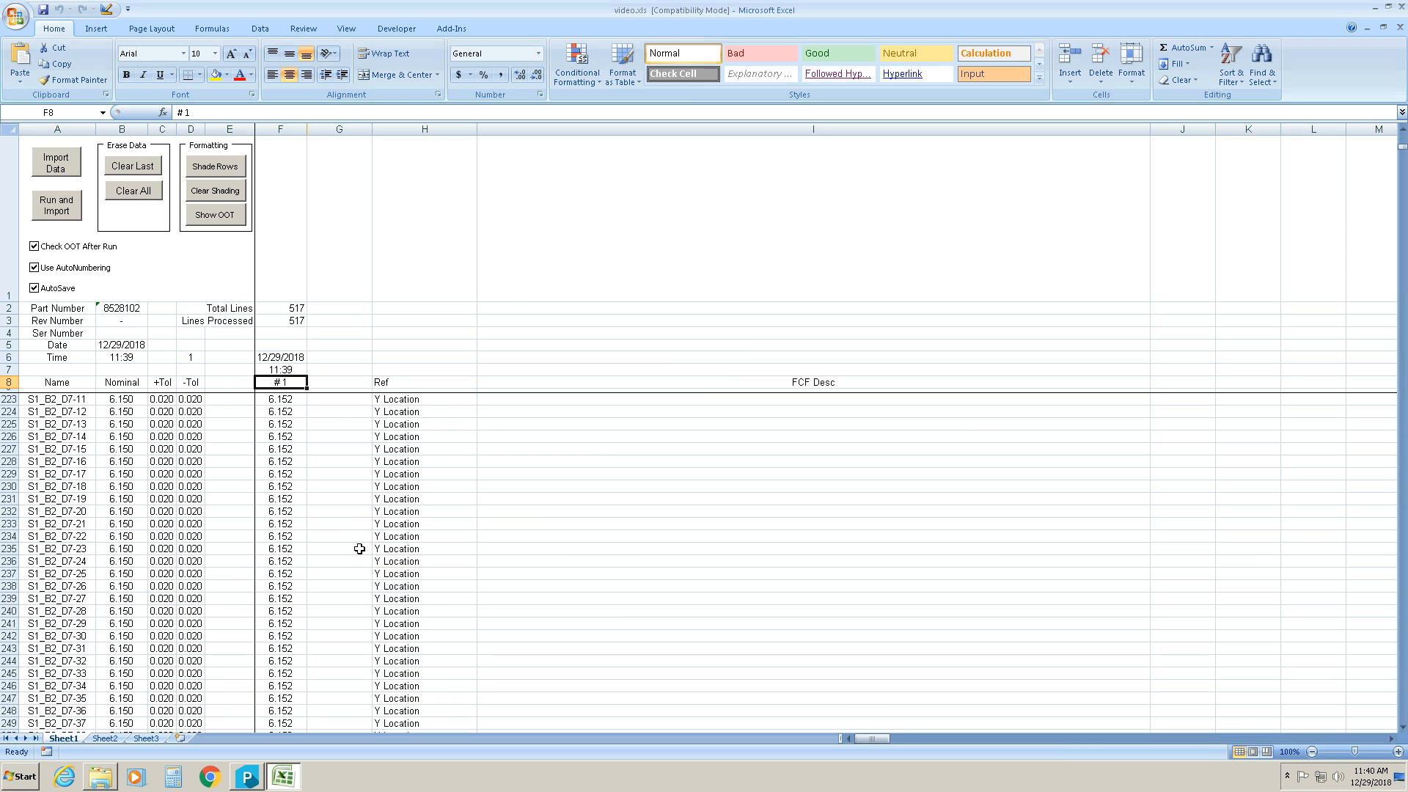
scroll(359, 551, down, 20)
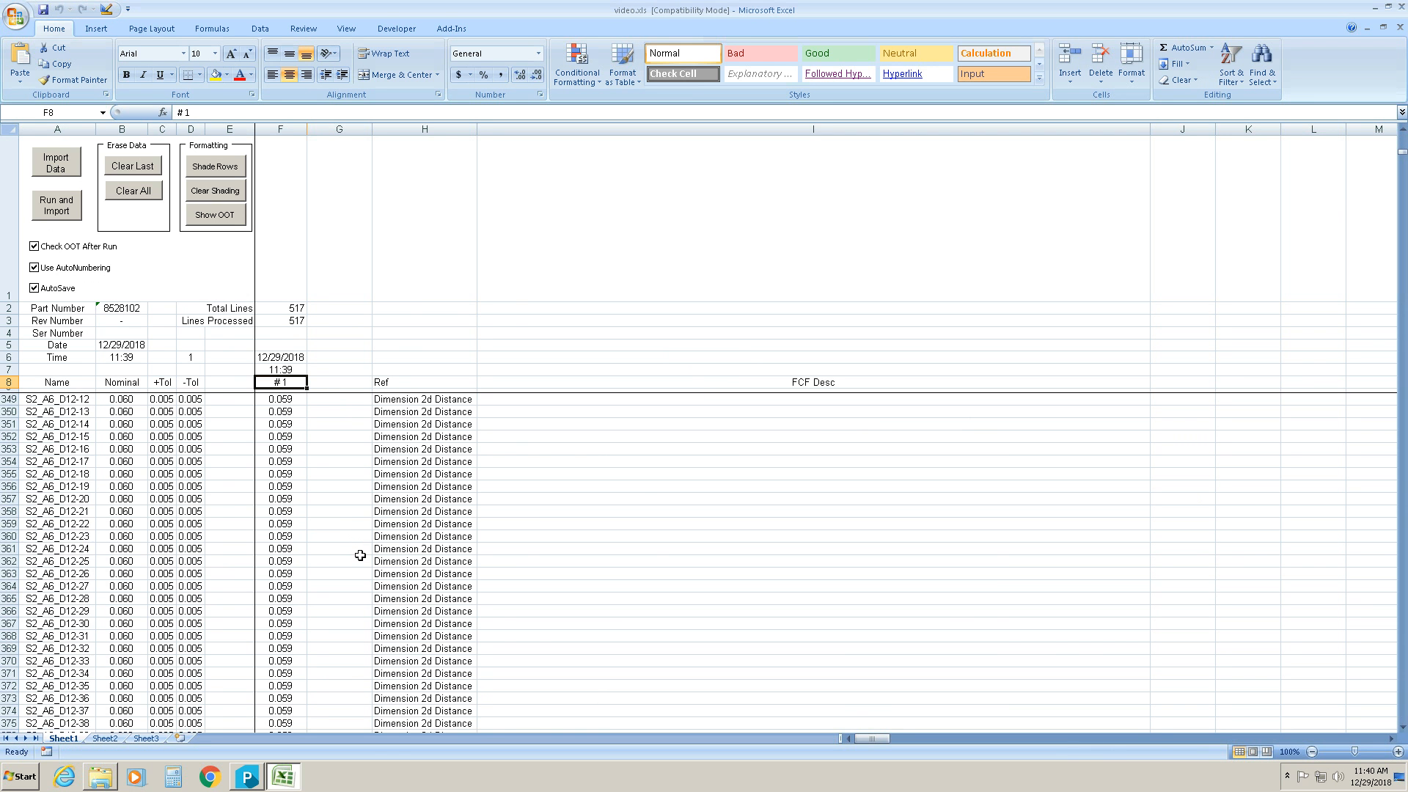
scroll(360, 555, down, 10)
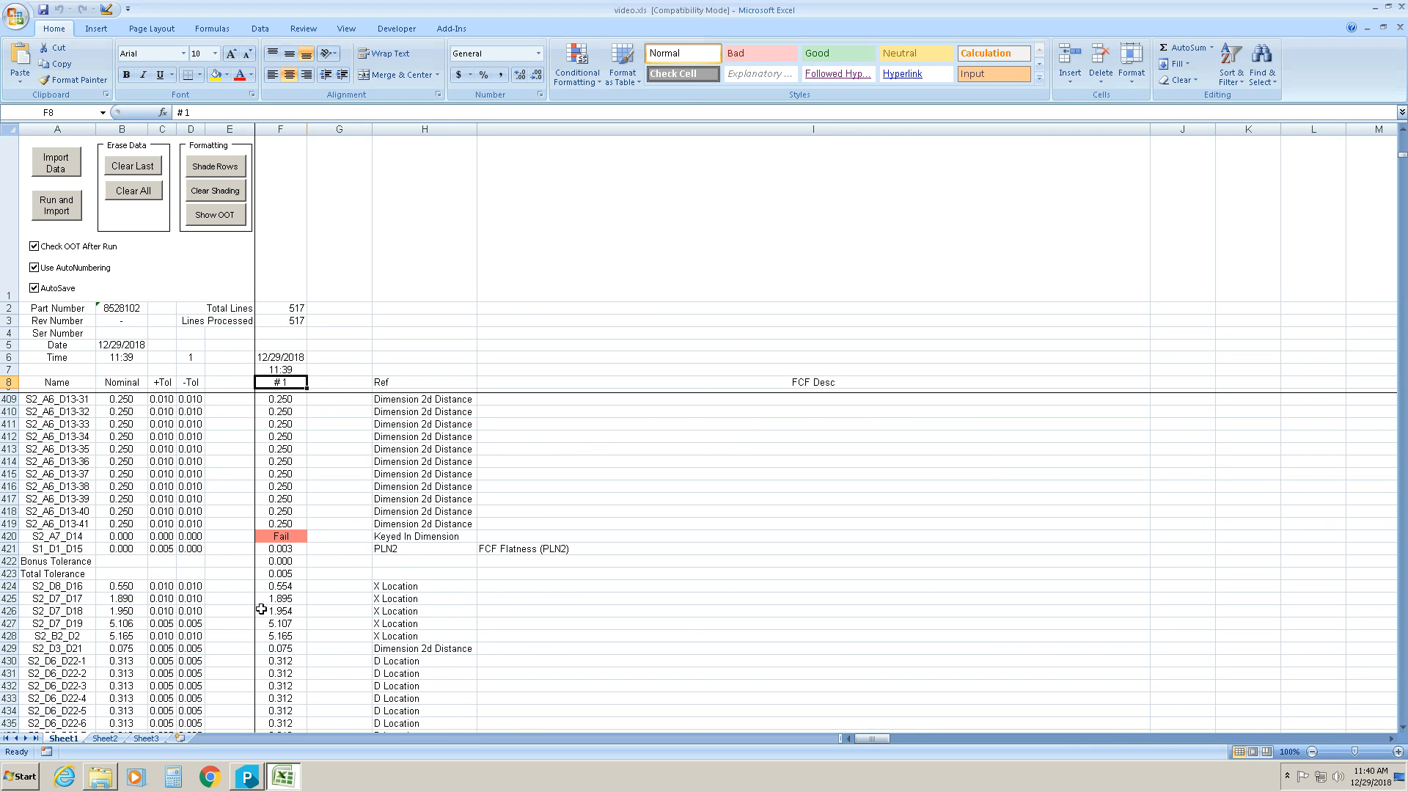
click(294, 538)
click(402, 542)
scroll(407, 635, down, 2)
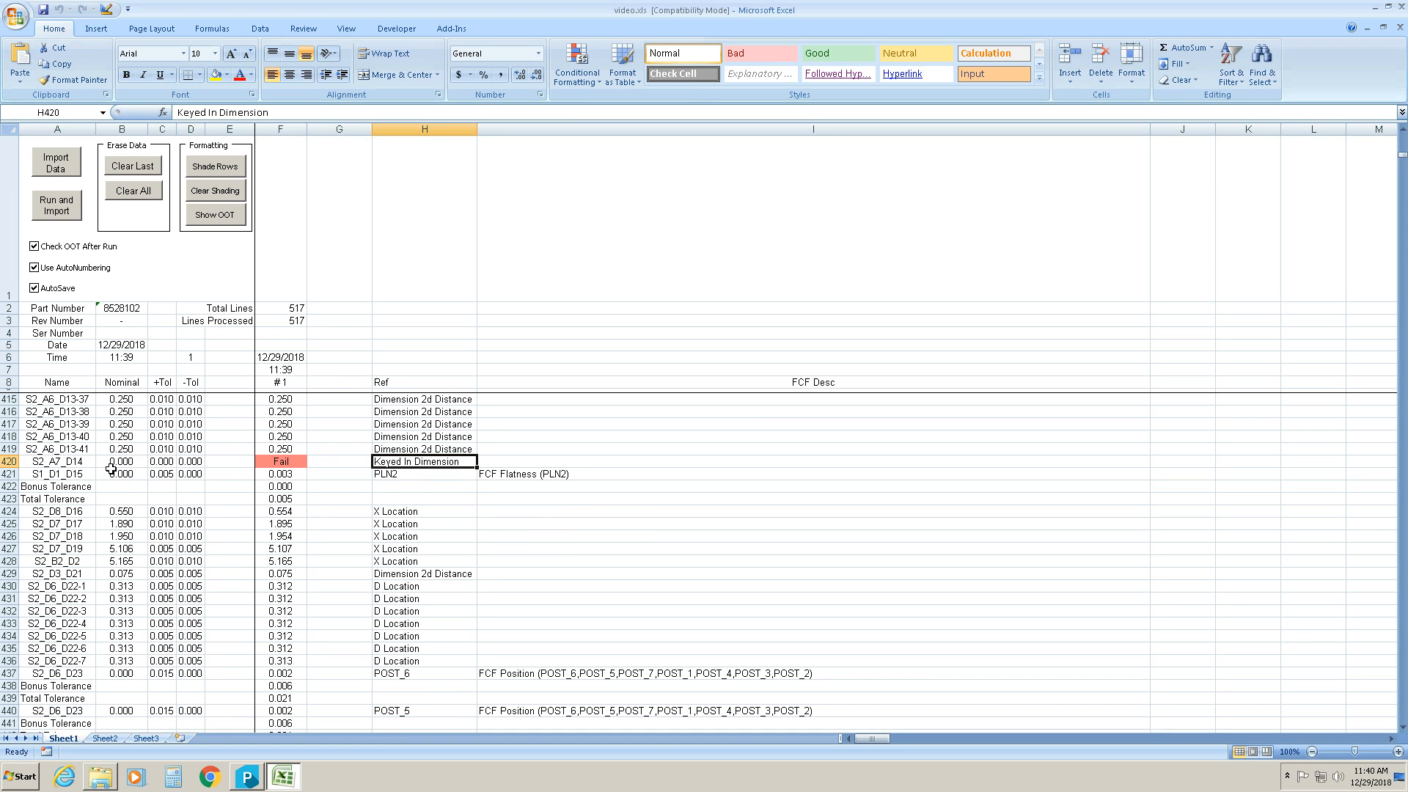
Review the imported results from S1_D1_D15 down to the last Side 2 row and back up to the first Side 1 dimensions.
click(48, 473)
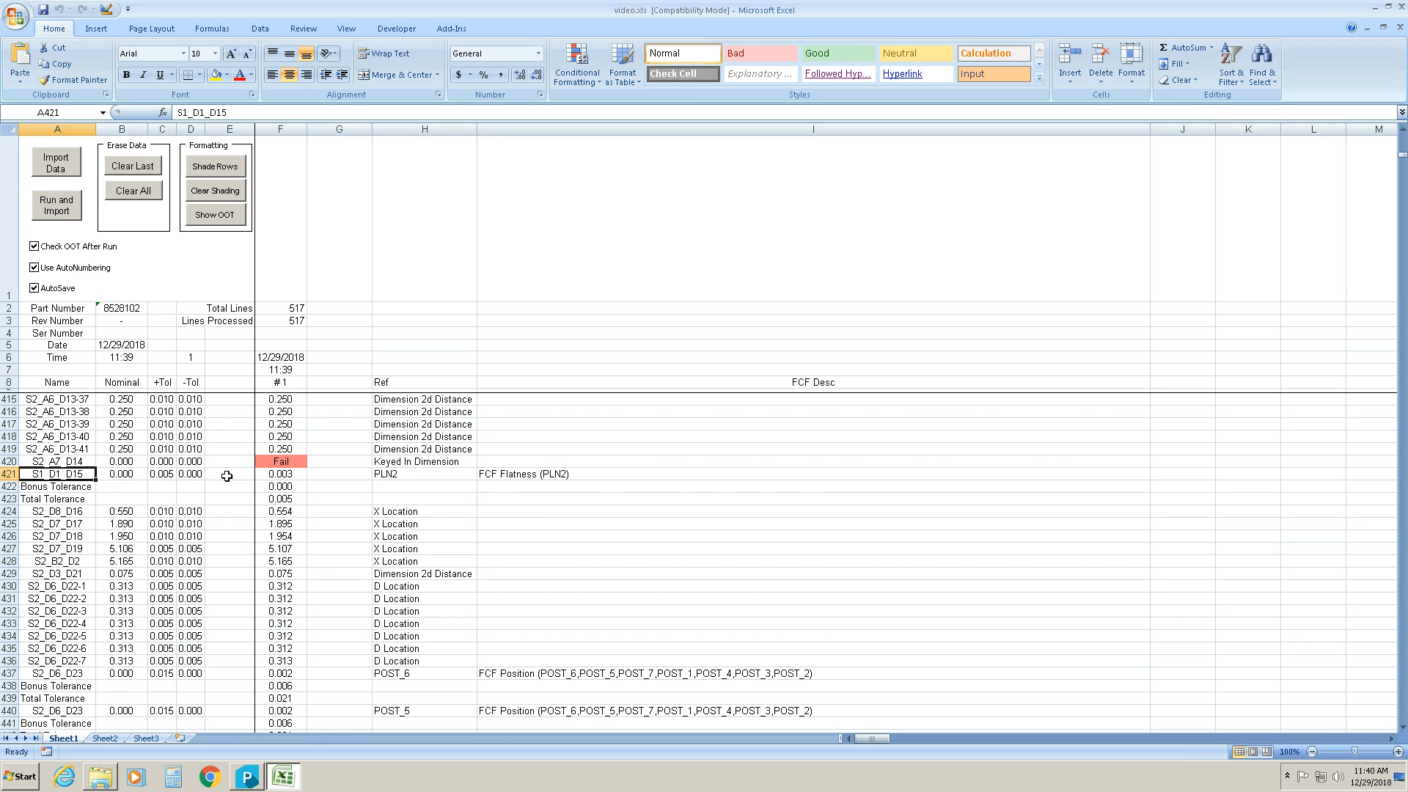
scroll(387, 510, down, 10)
scroll(393, 542, down, 20)
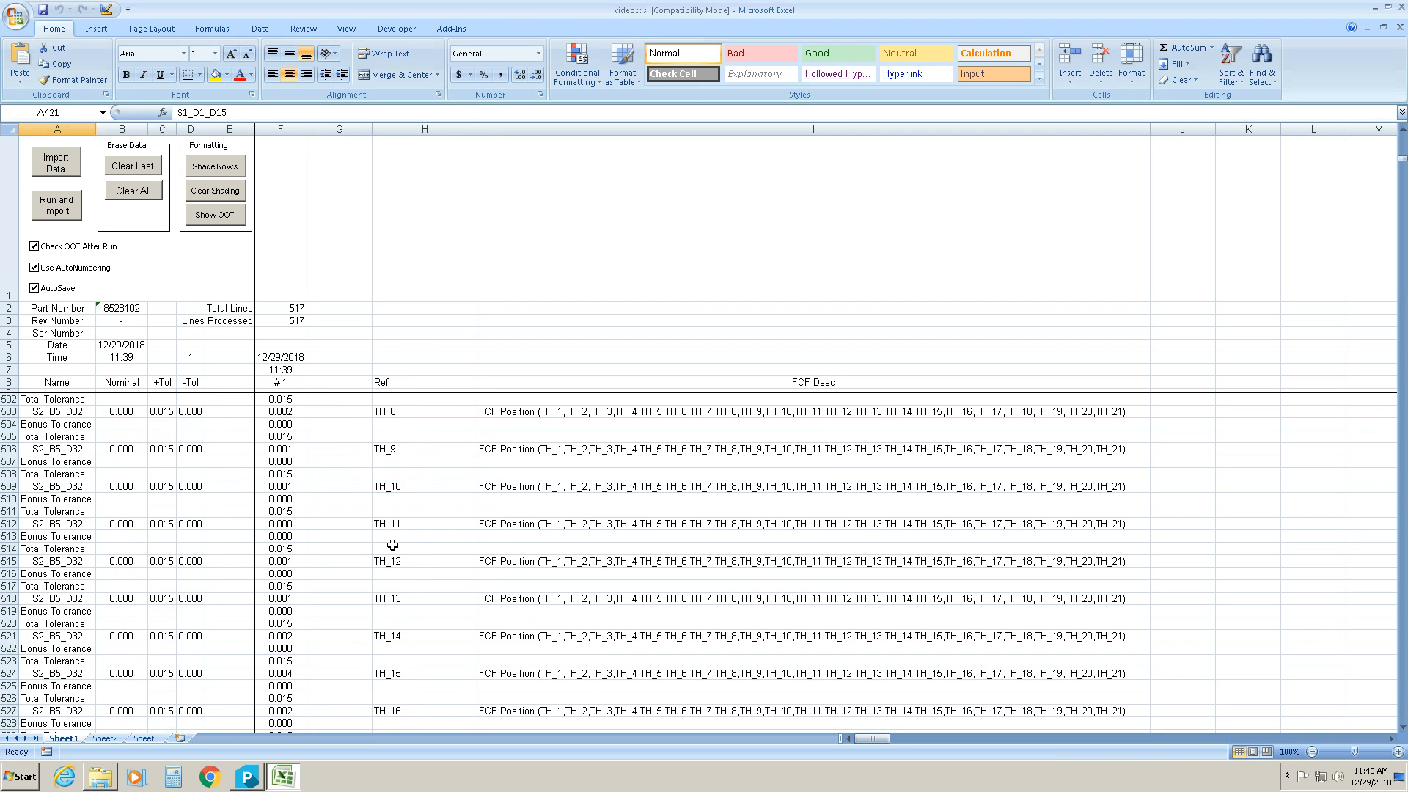
scroll(393, 549, down, 20)
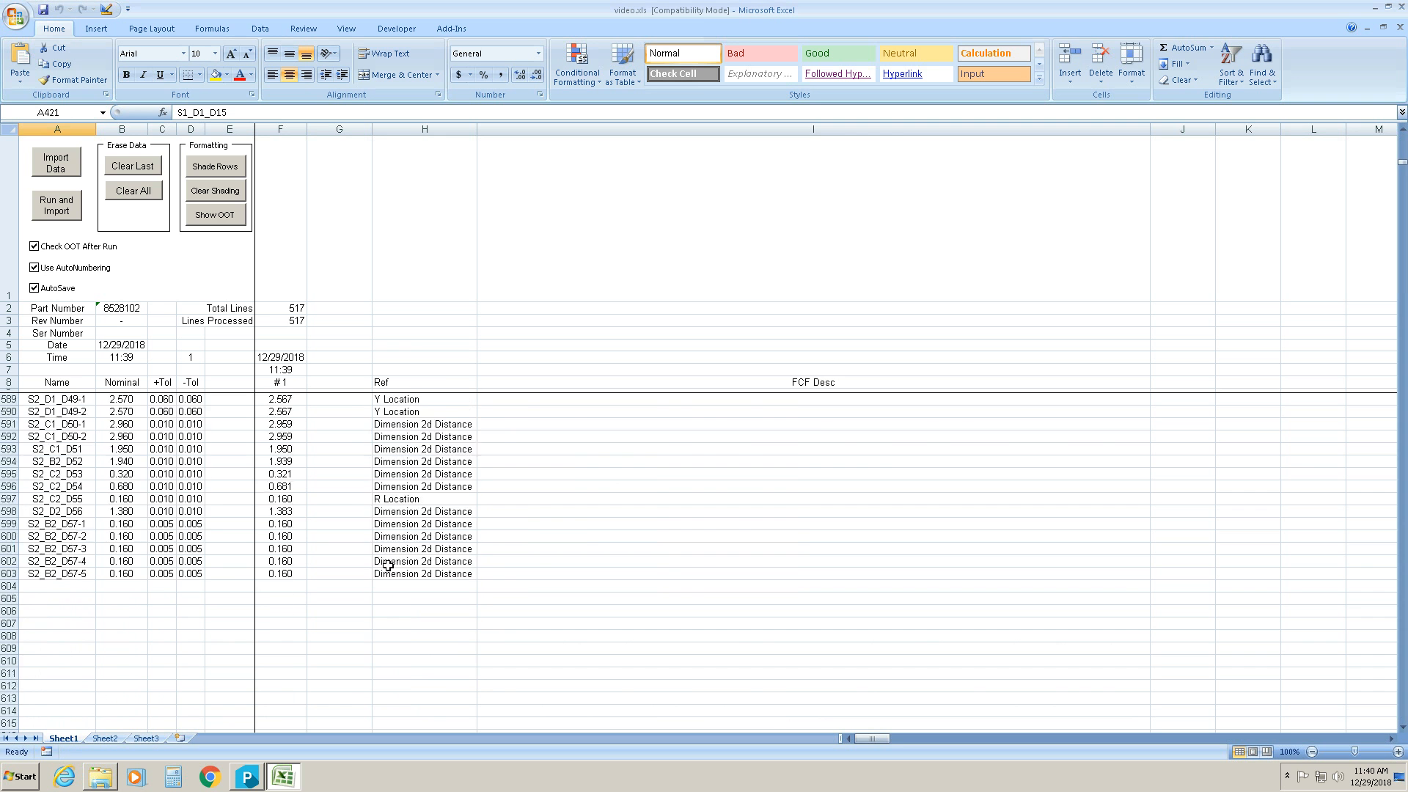
scroll(389, 574, up, 20)
scroll(390, 574, up, 20)
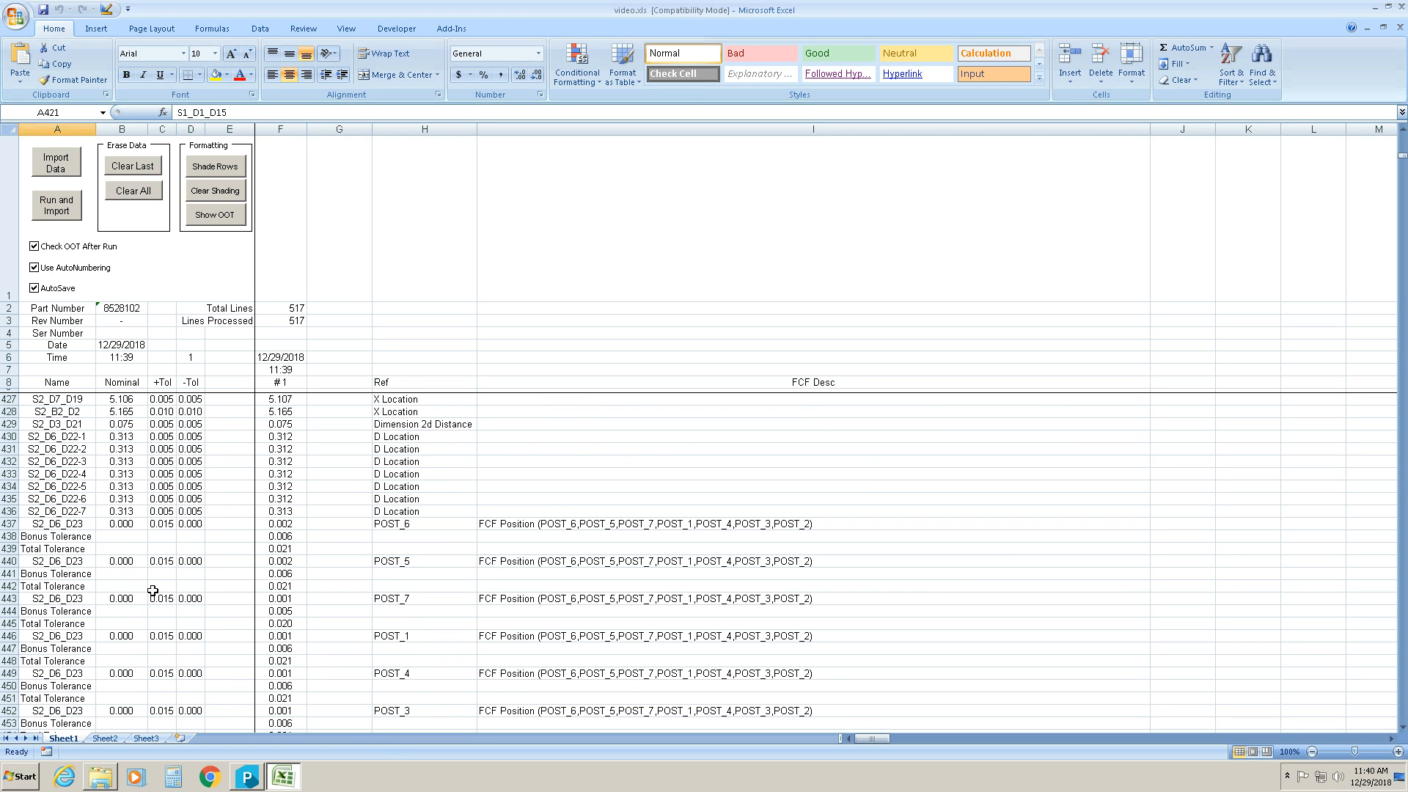
mouse_move(245, 783)
scroll(450, 613, up, 20)
scroll(455, 624, up, 20)
scroll(456, 633, up, 20)
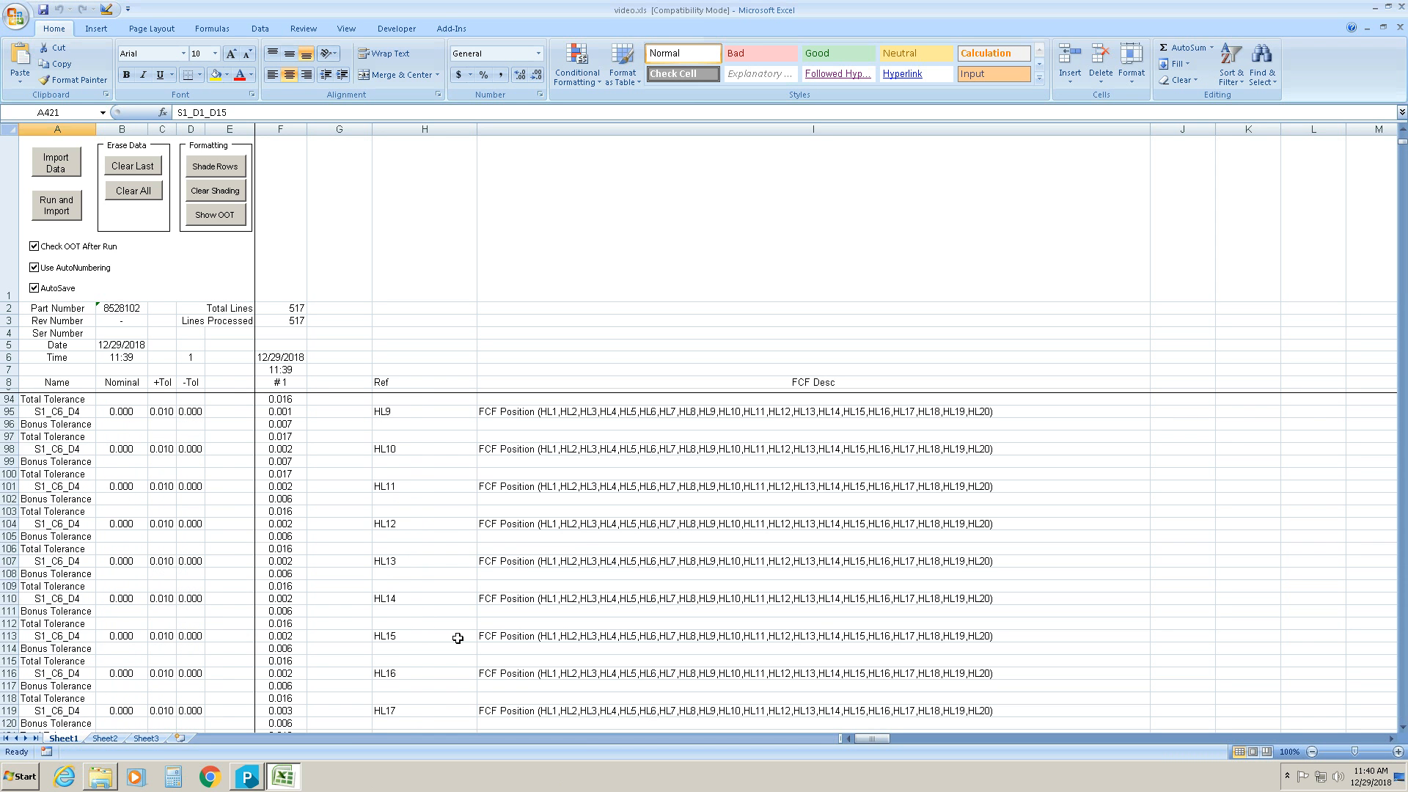
scroll(458, 638, up, 20)
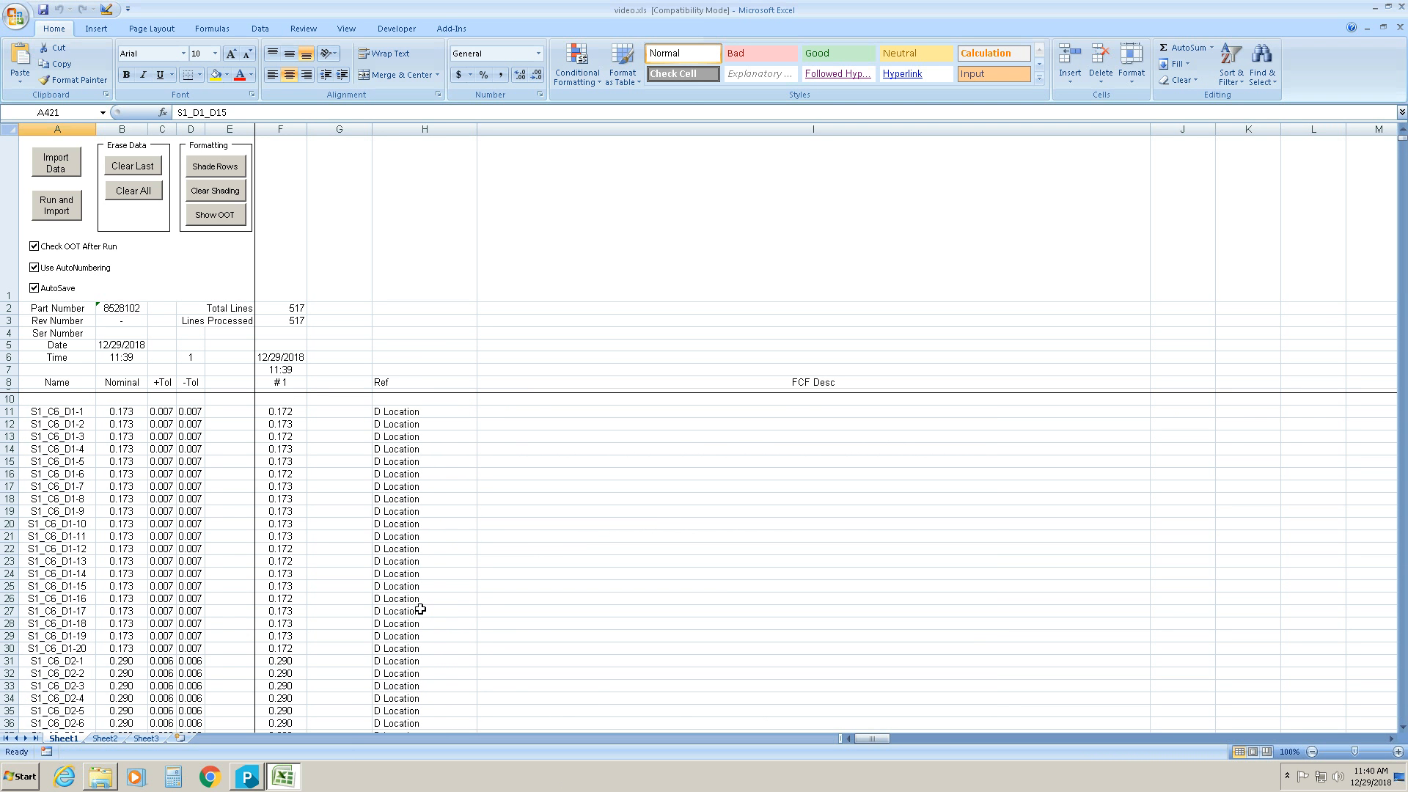
Examine where the imported list starts, checking the name column from the header rows through row 10 to dimension S1_C6_D1-1.
click(82, 400)
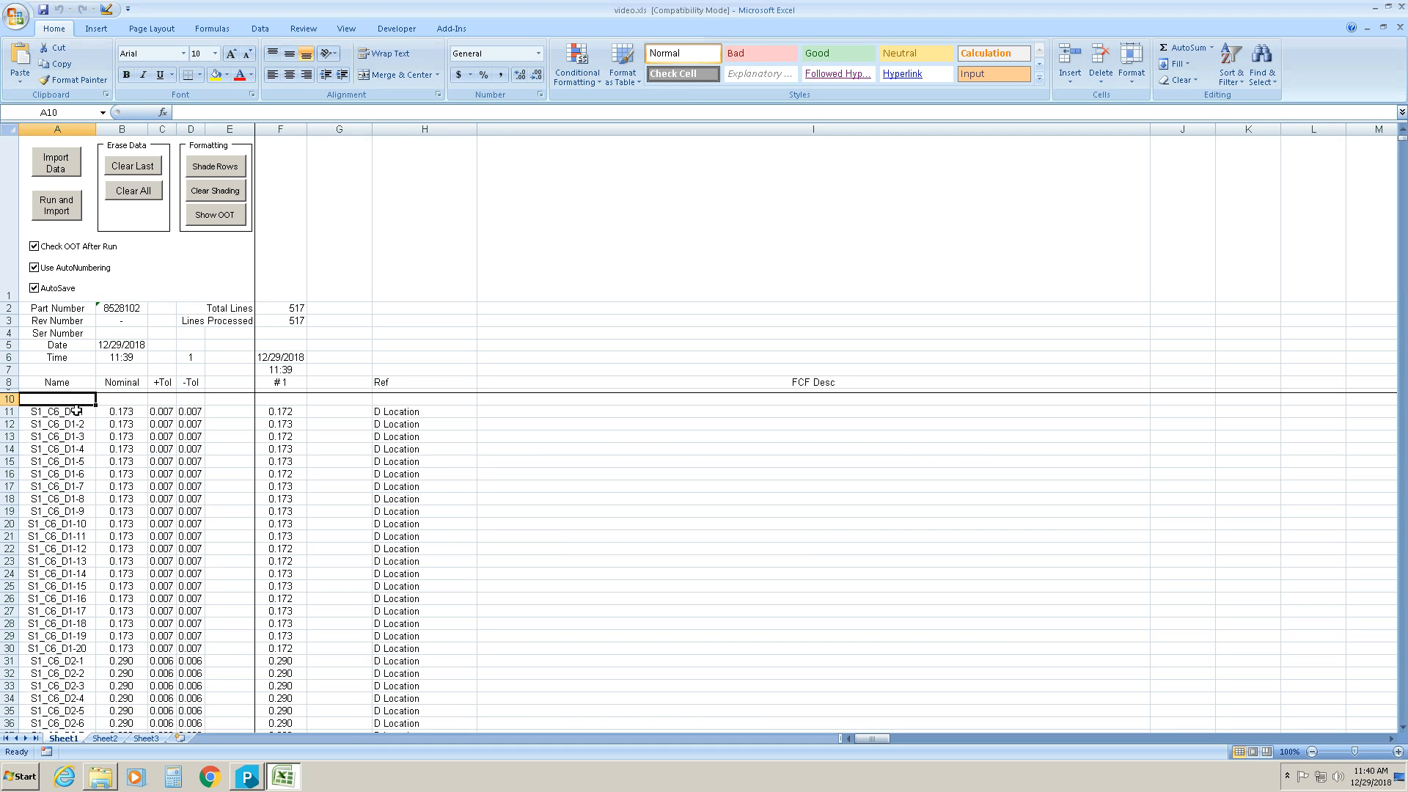
click(72, 370)
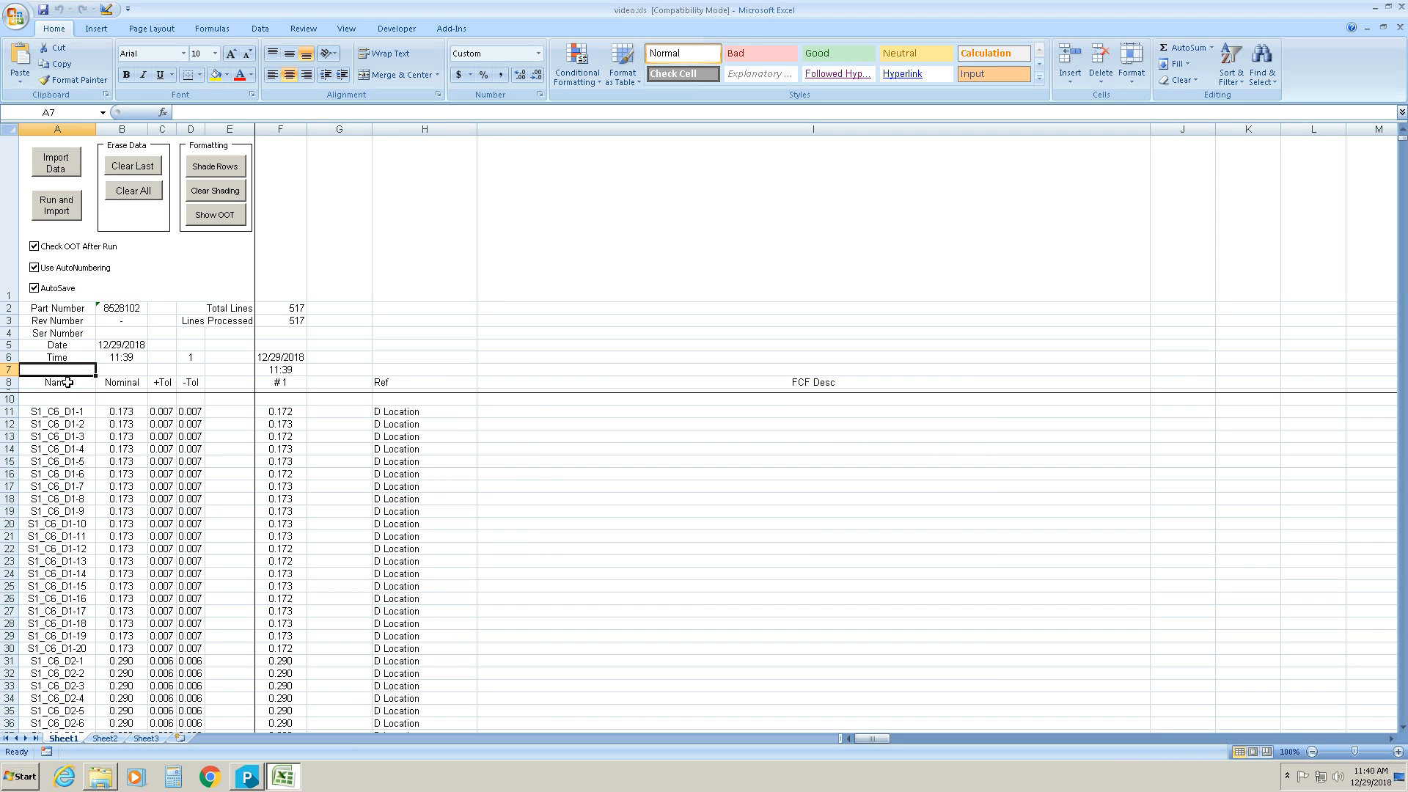
click(63, 383)
click(63, 397)
click(66, 412)
click(64, 398)
click(66, 412)
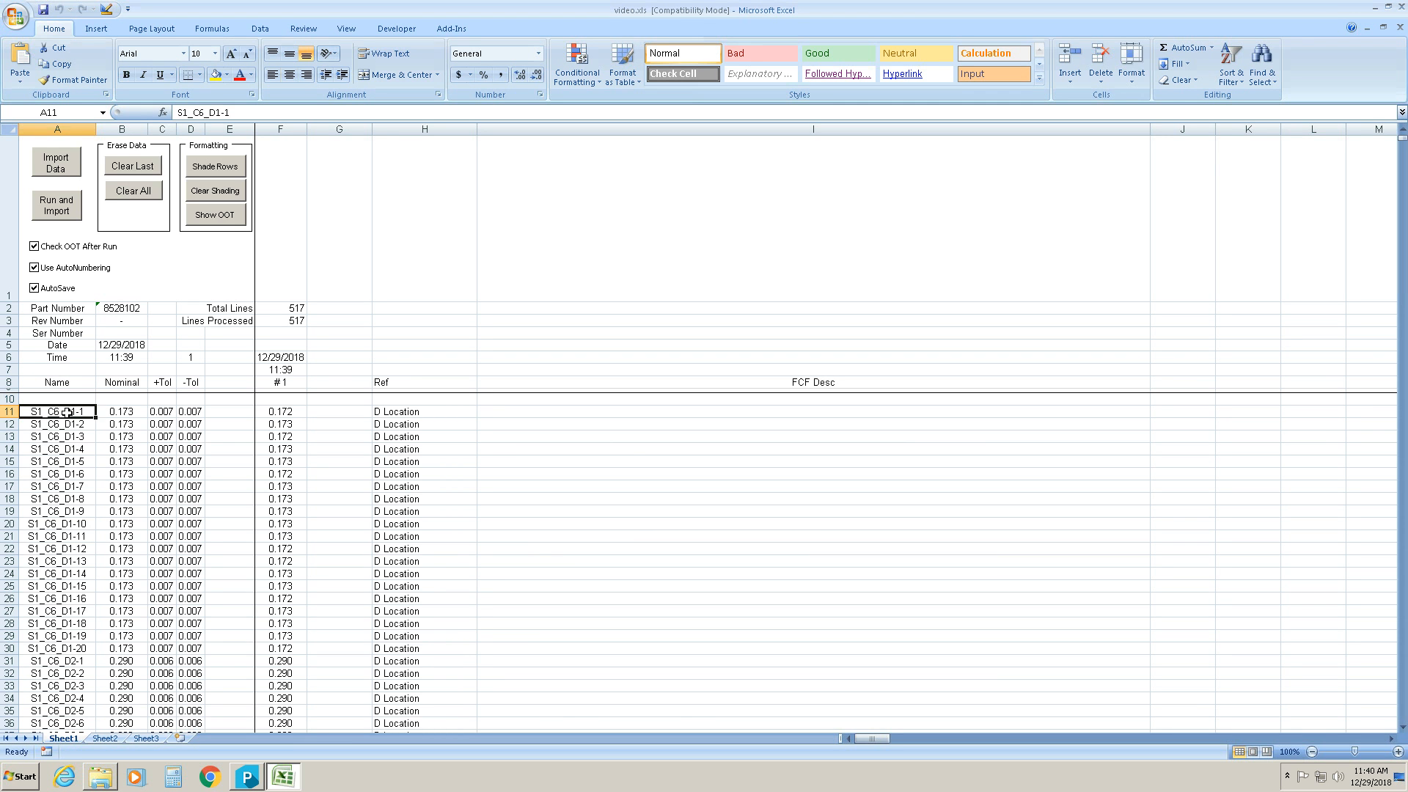
click(64, 400)
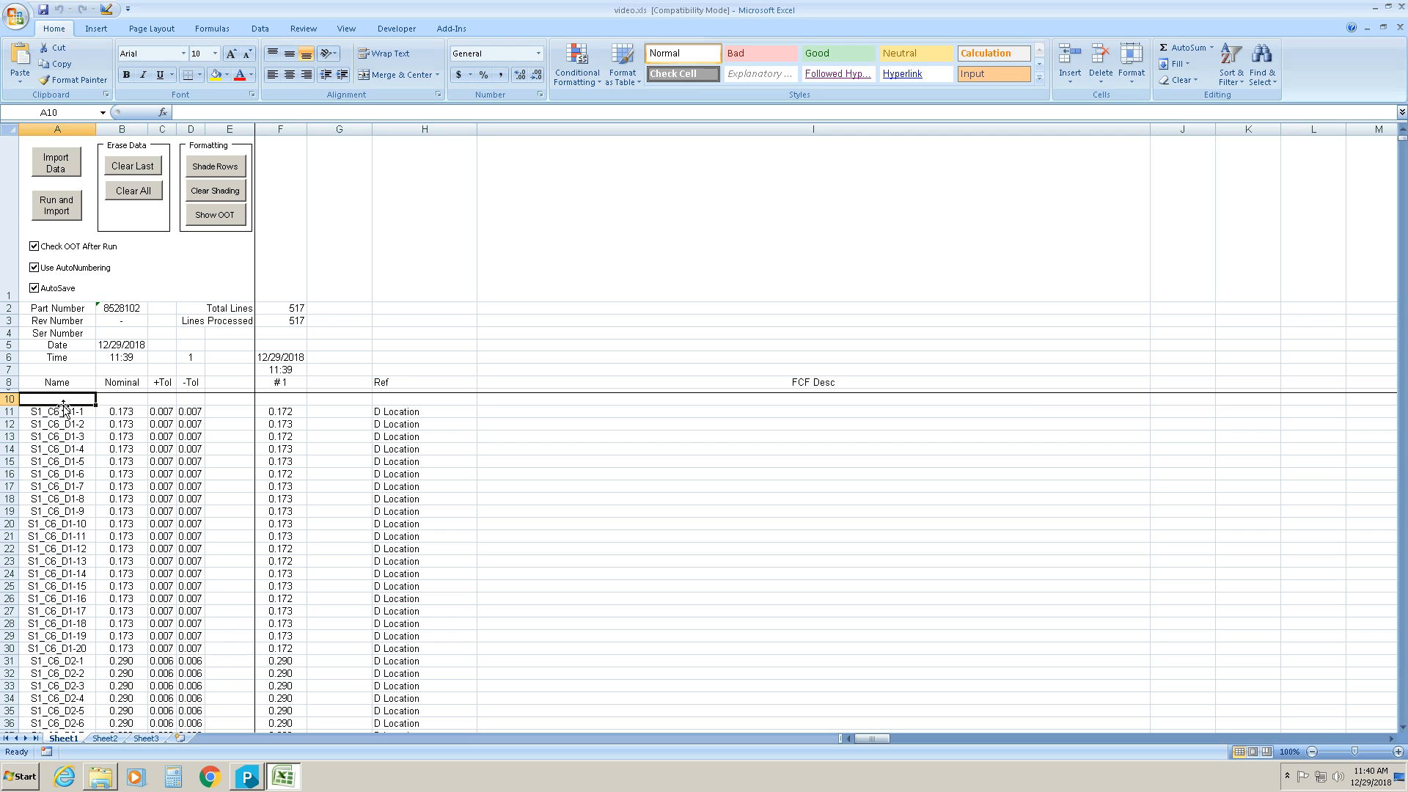
click(60, 412)
click(69, 399)
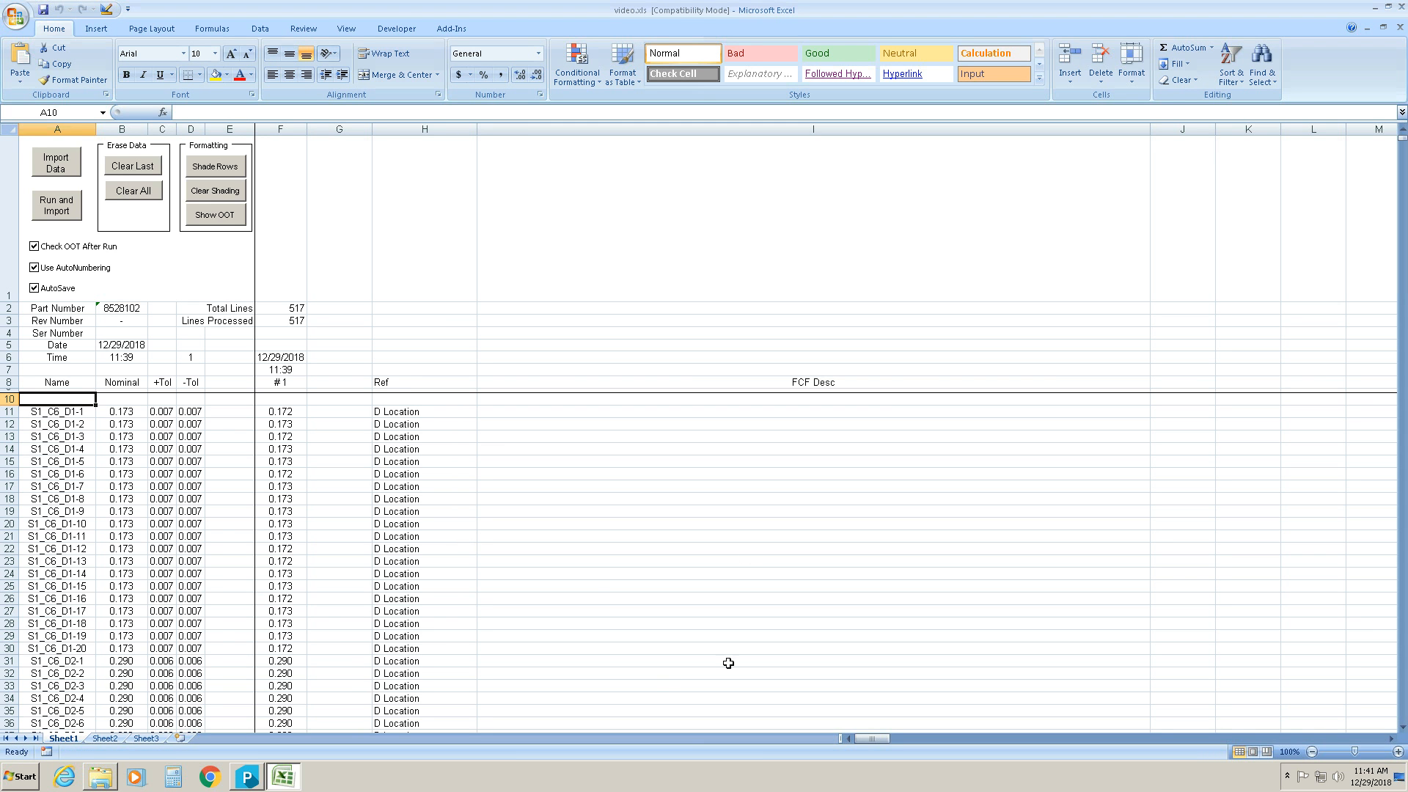